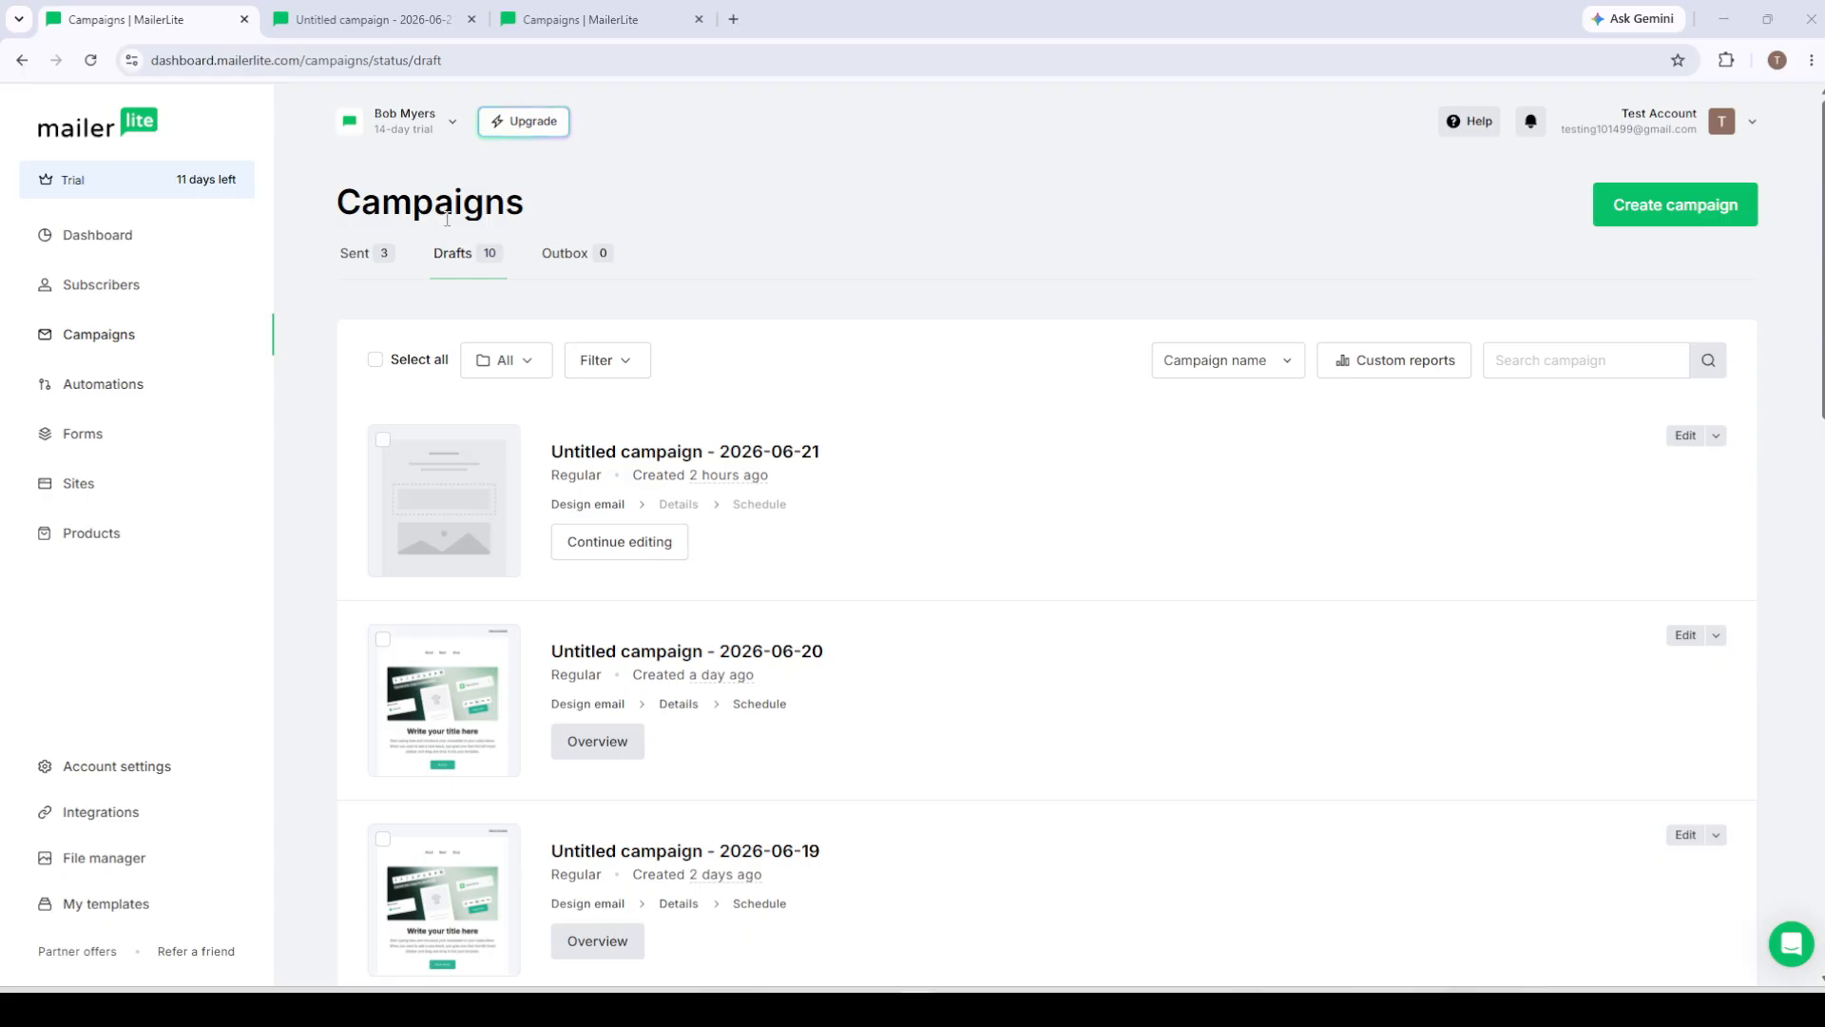
Create a regular campaign, starting its email design from scratch in the drag & drop editor.
{"action": "left_click", "coordinate": [1725, 218]}
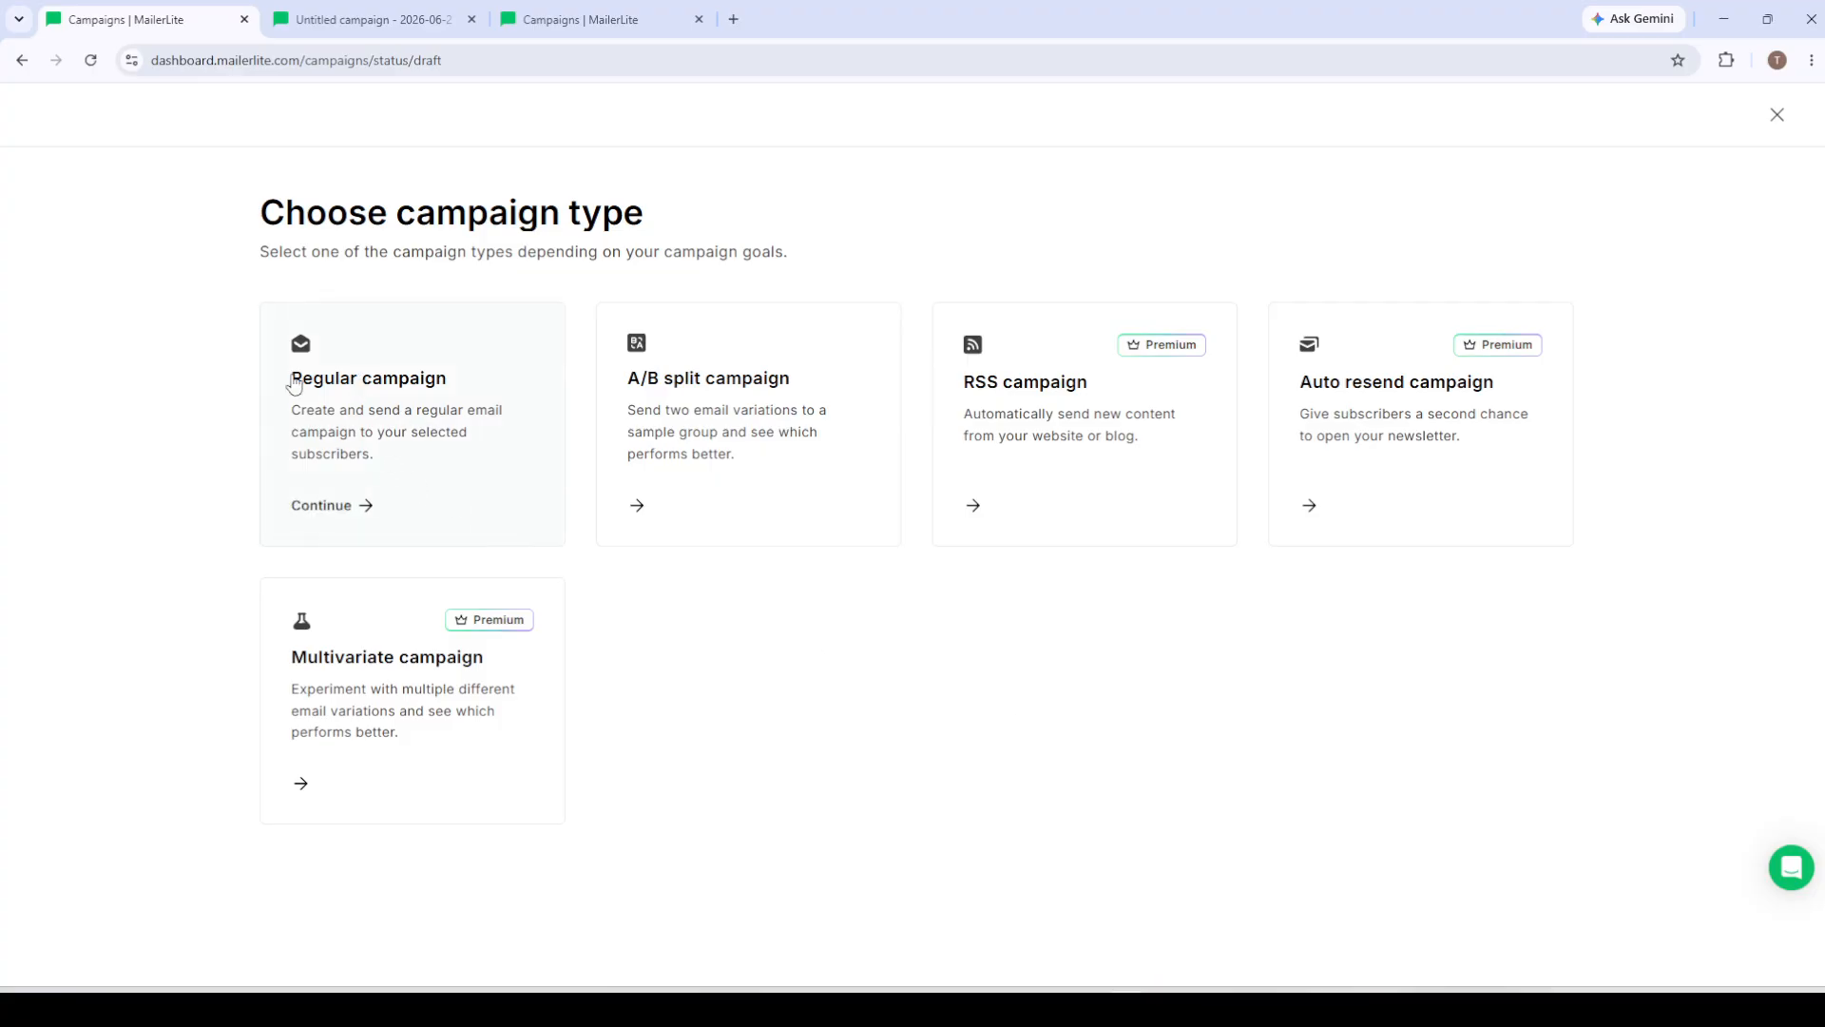
{"action": "left_click", "coordinate": [354, 509]}
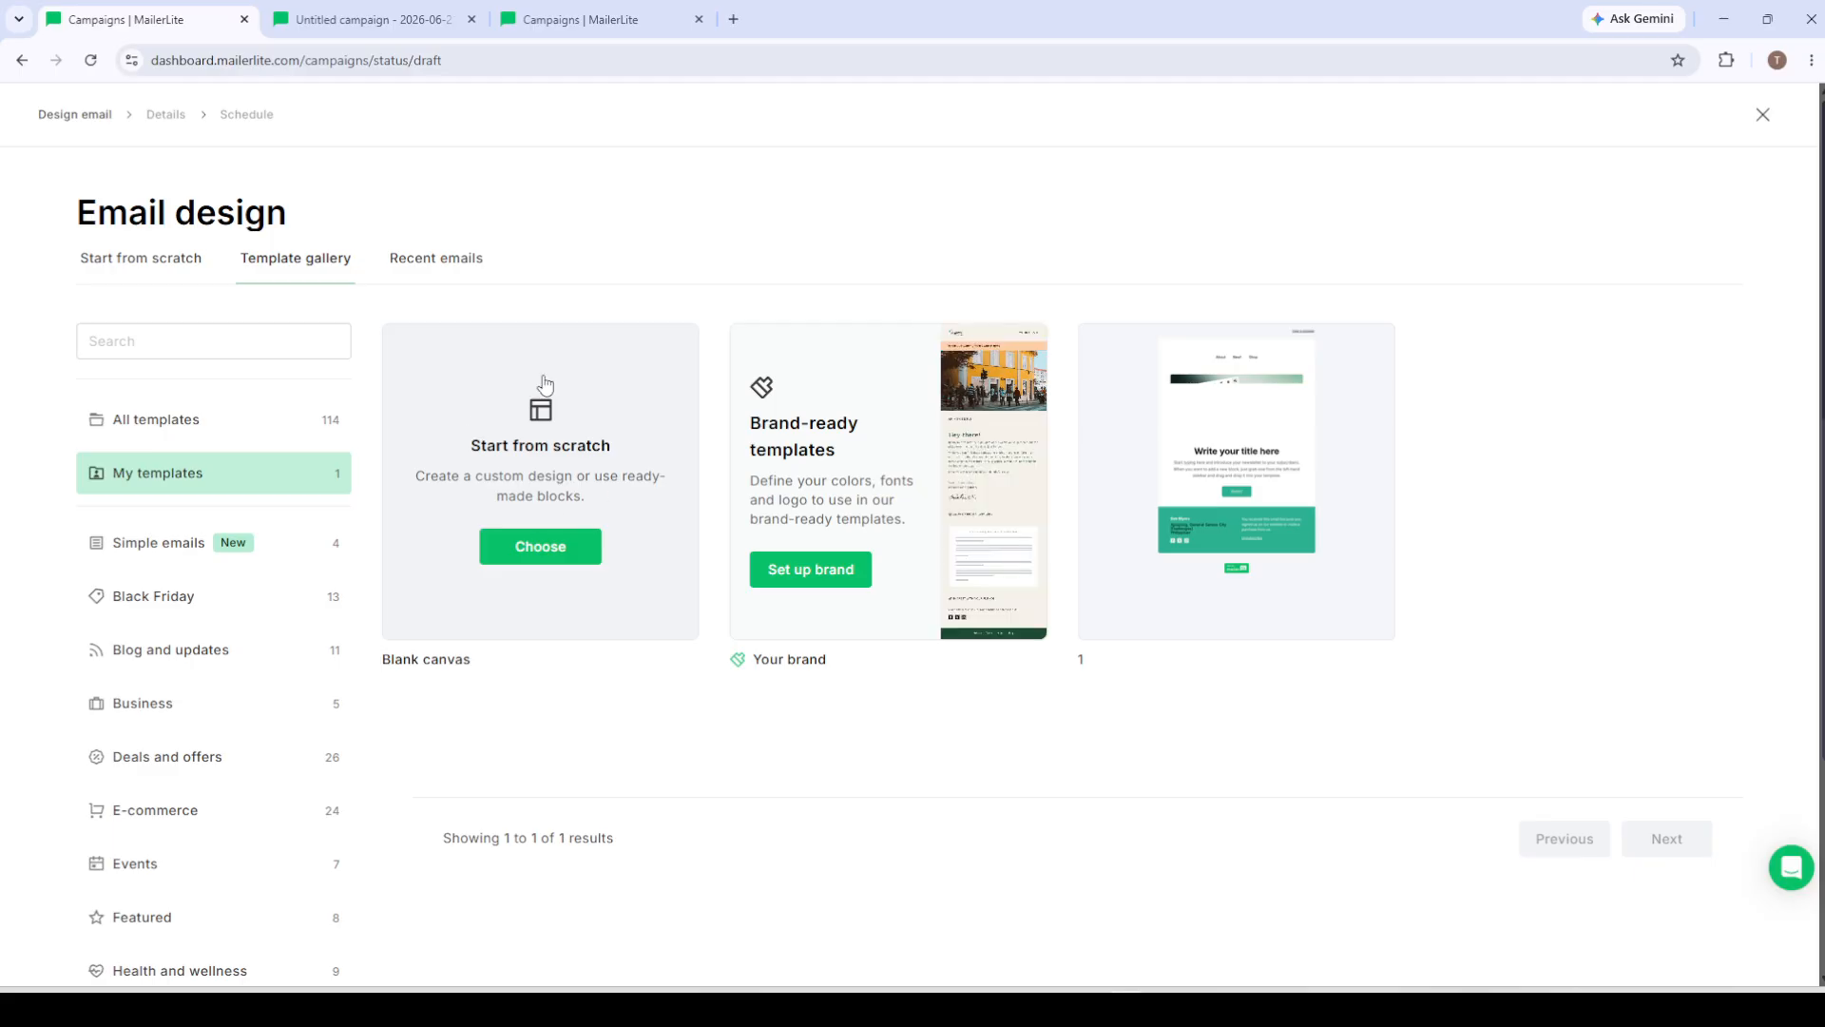
{"action": "left_click", "coordinate": [571, 559]}
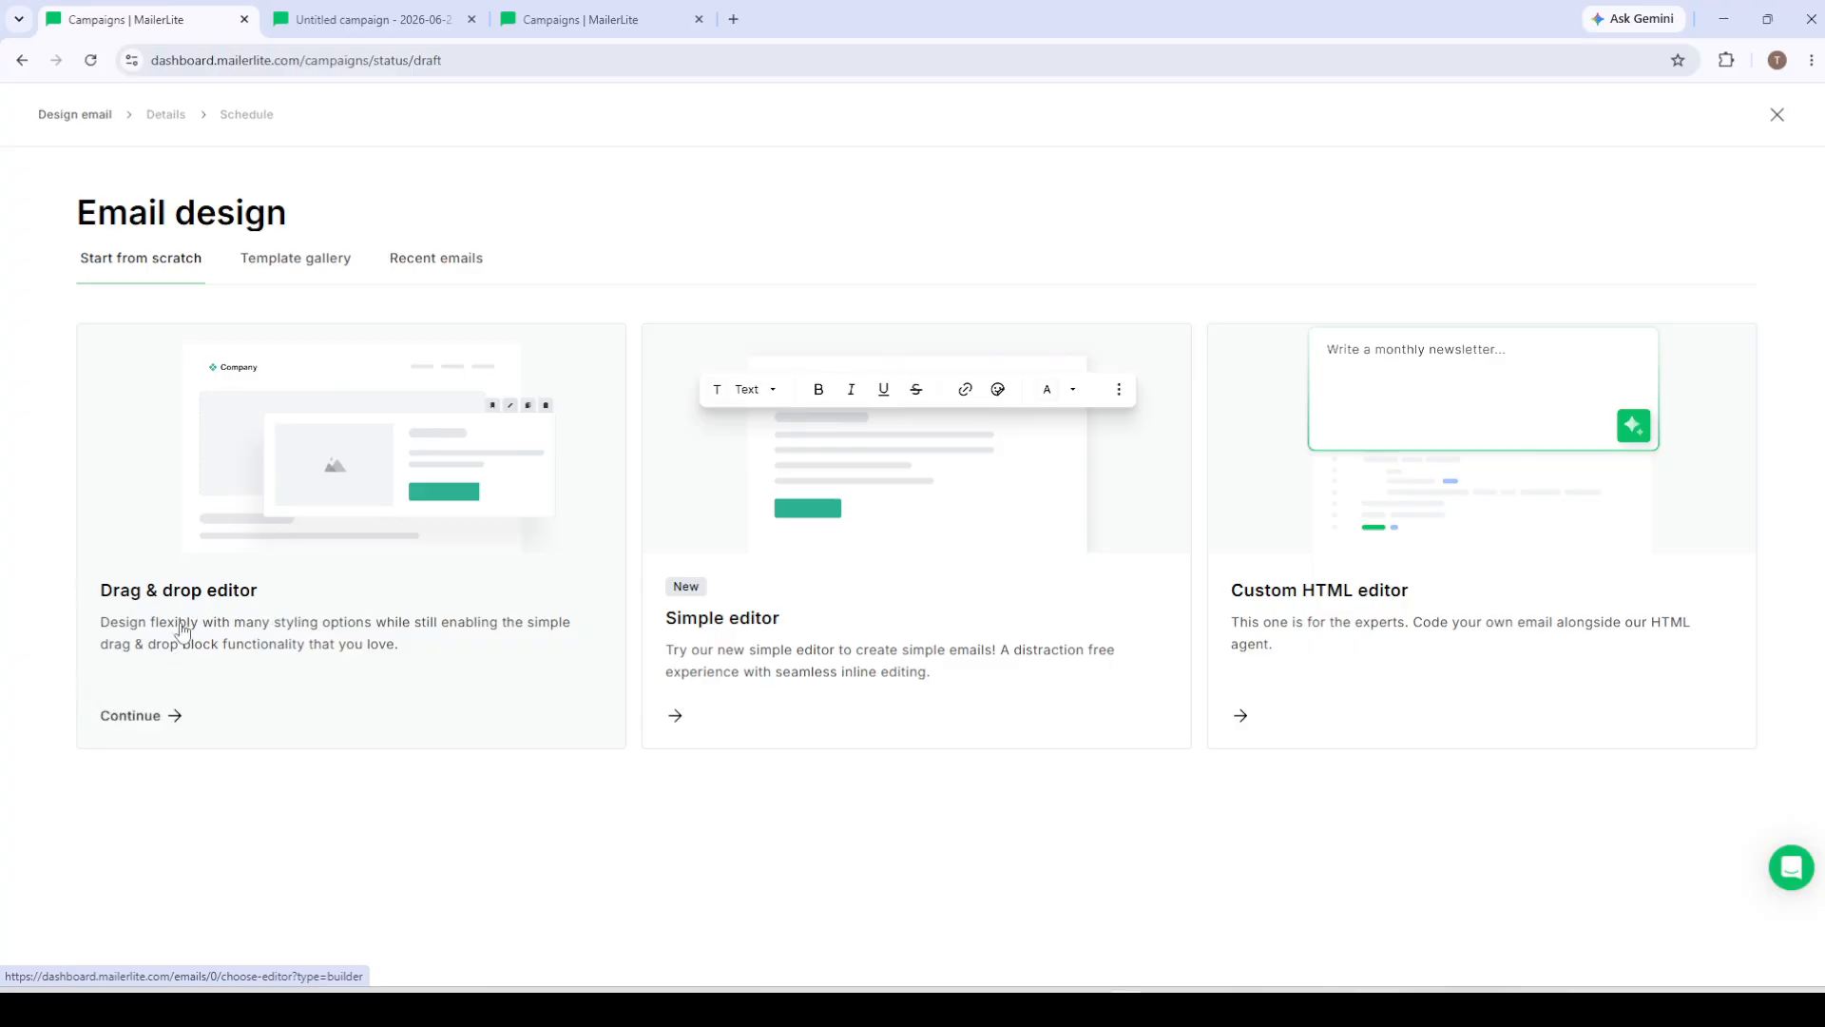
{"action": "left_click", "coordinate": [373, 383]}
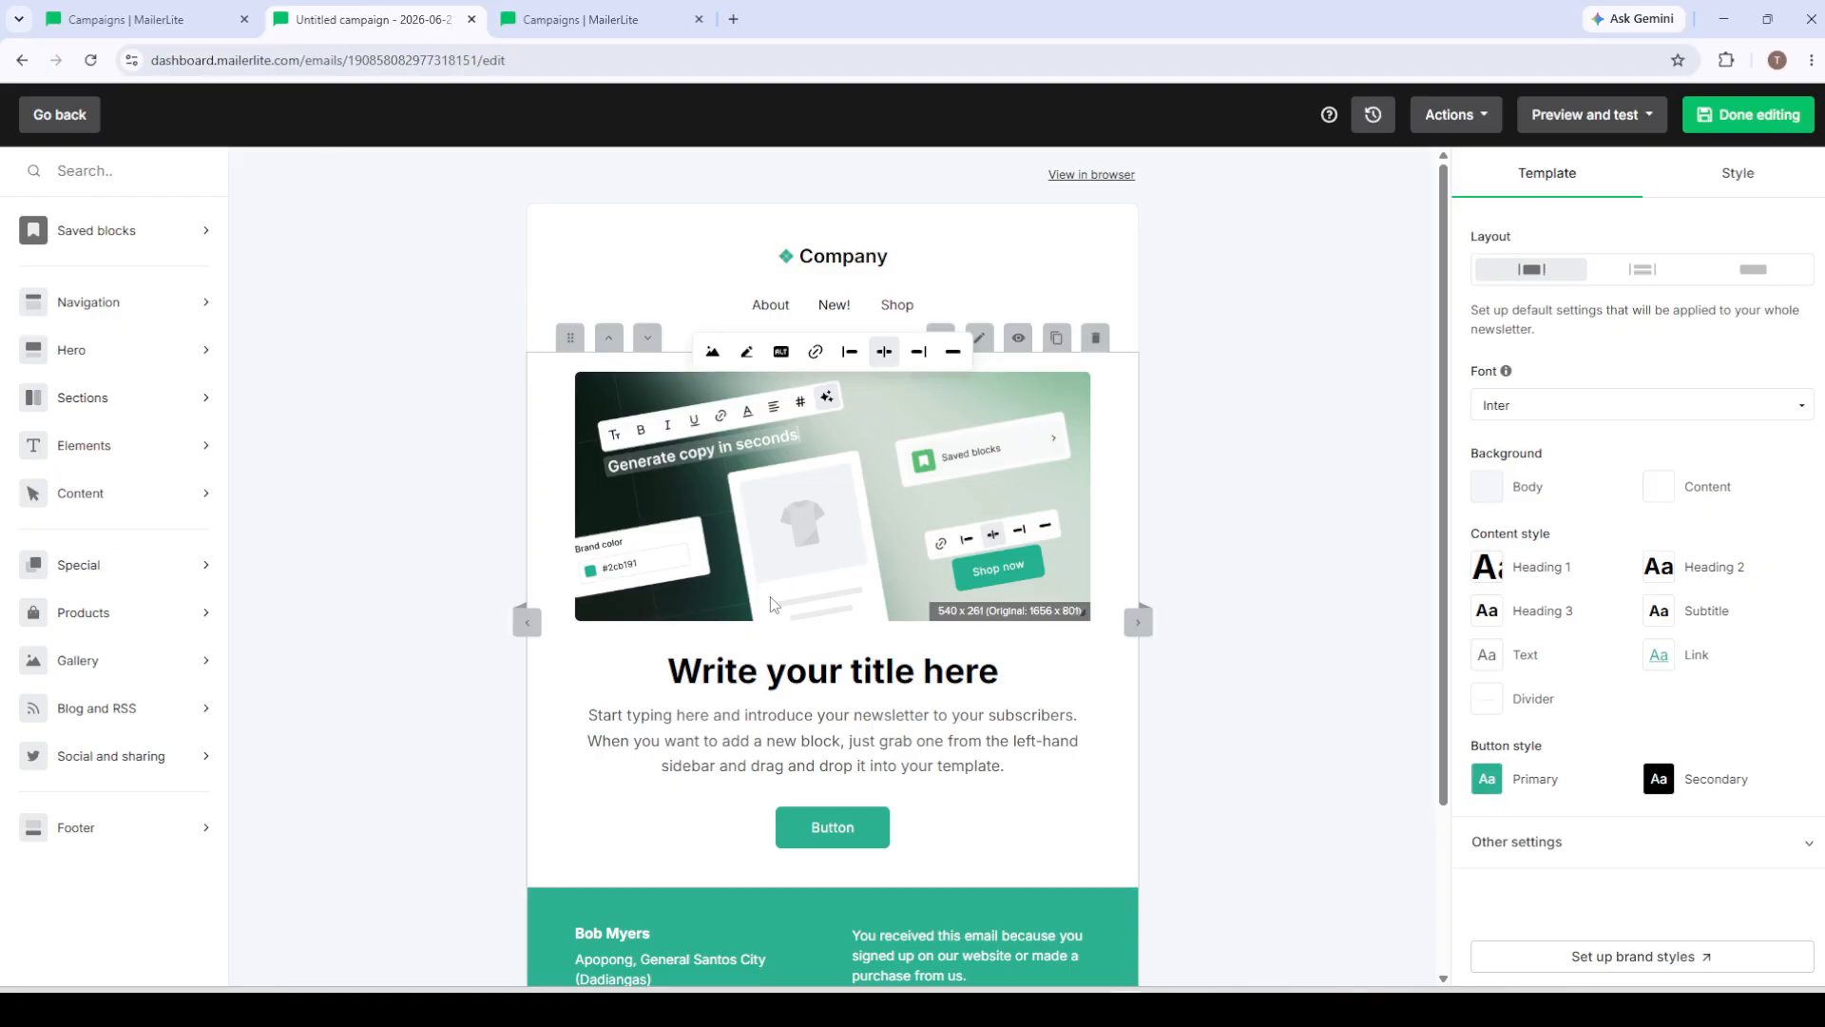
Examine the content block categories offered for the email, such as Navigation, Hero, Sections, Elements and Gallery.
{"action": "left_click", "coordinate": [103, 447]}
{"action": "scroll", "coordinate": [104, 455], "scroll_direction": "down", "scroll_amount": 2}
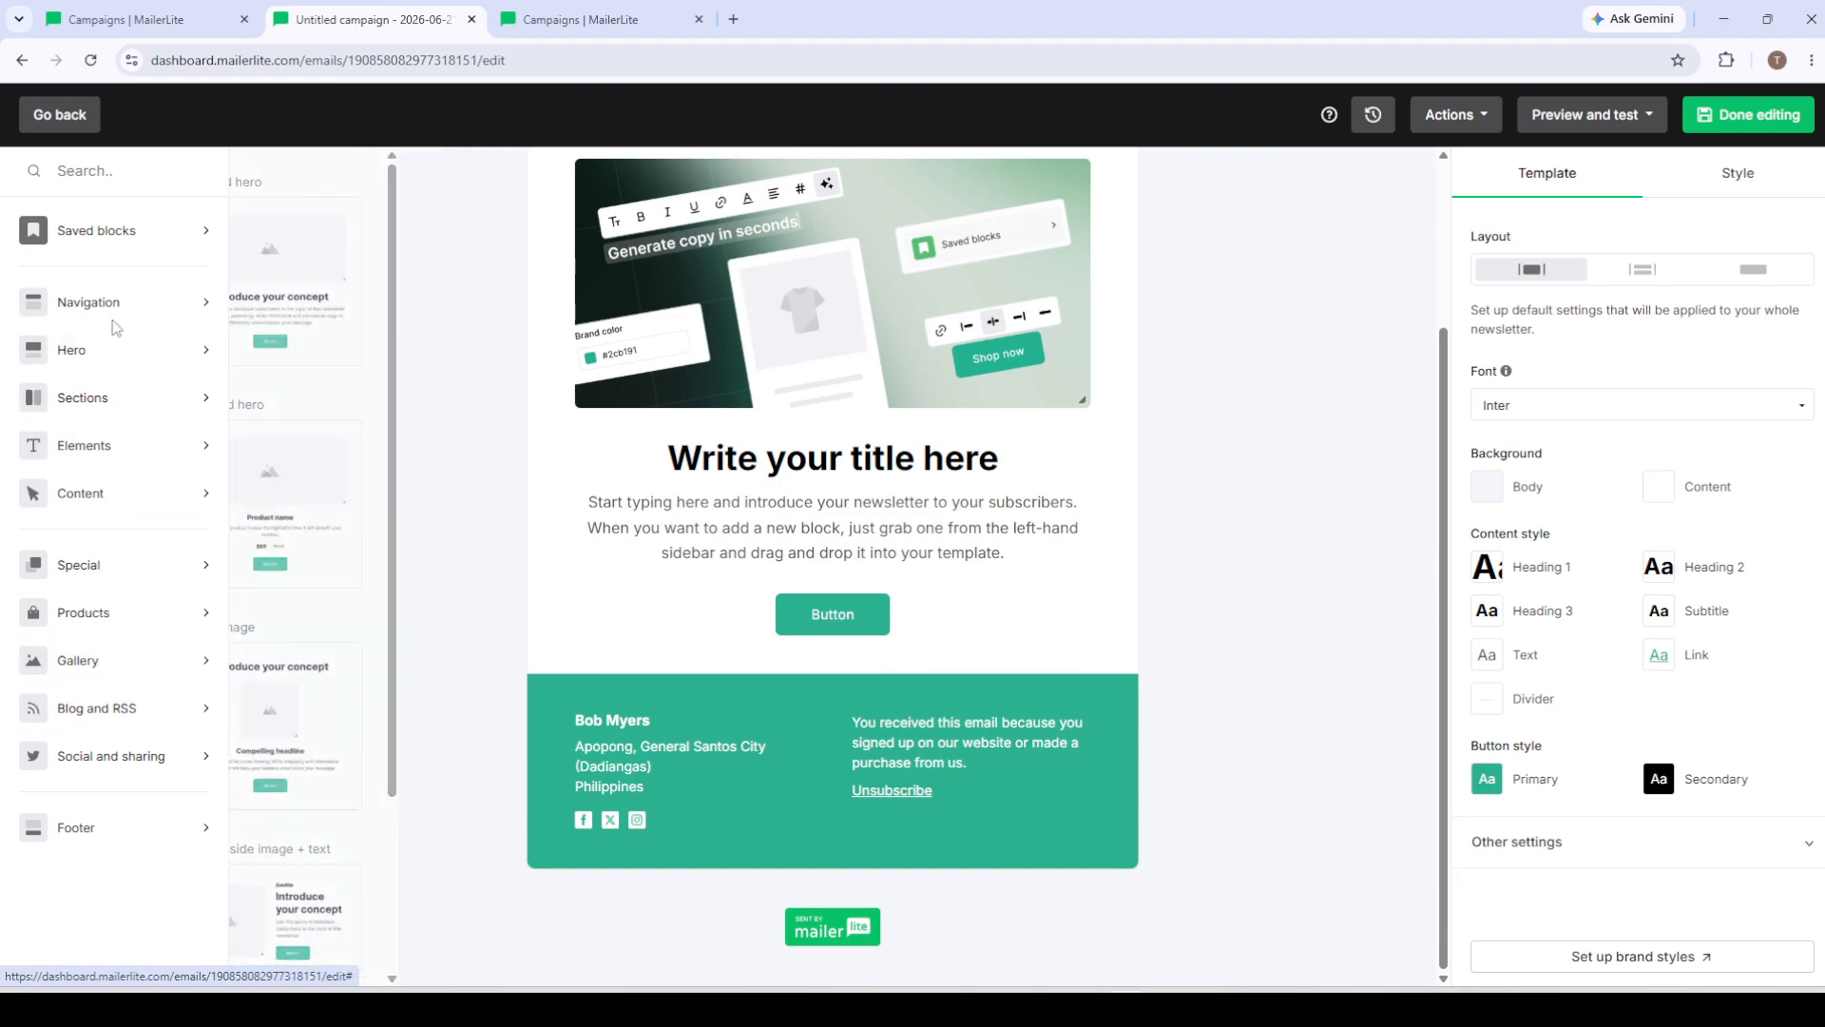
{"action": "mouse_move", "coordinate": [132, 463]}
{"action": "left_click", "coordinate": [136, 505]}
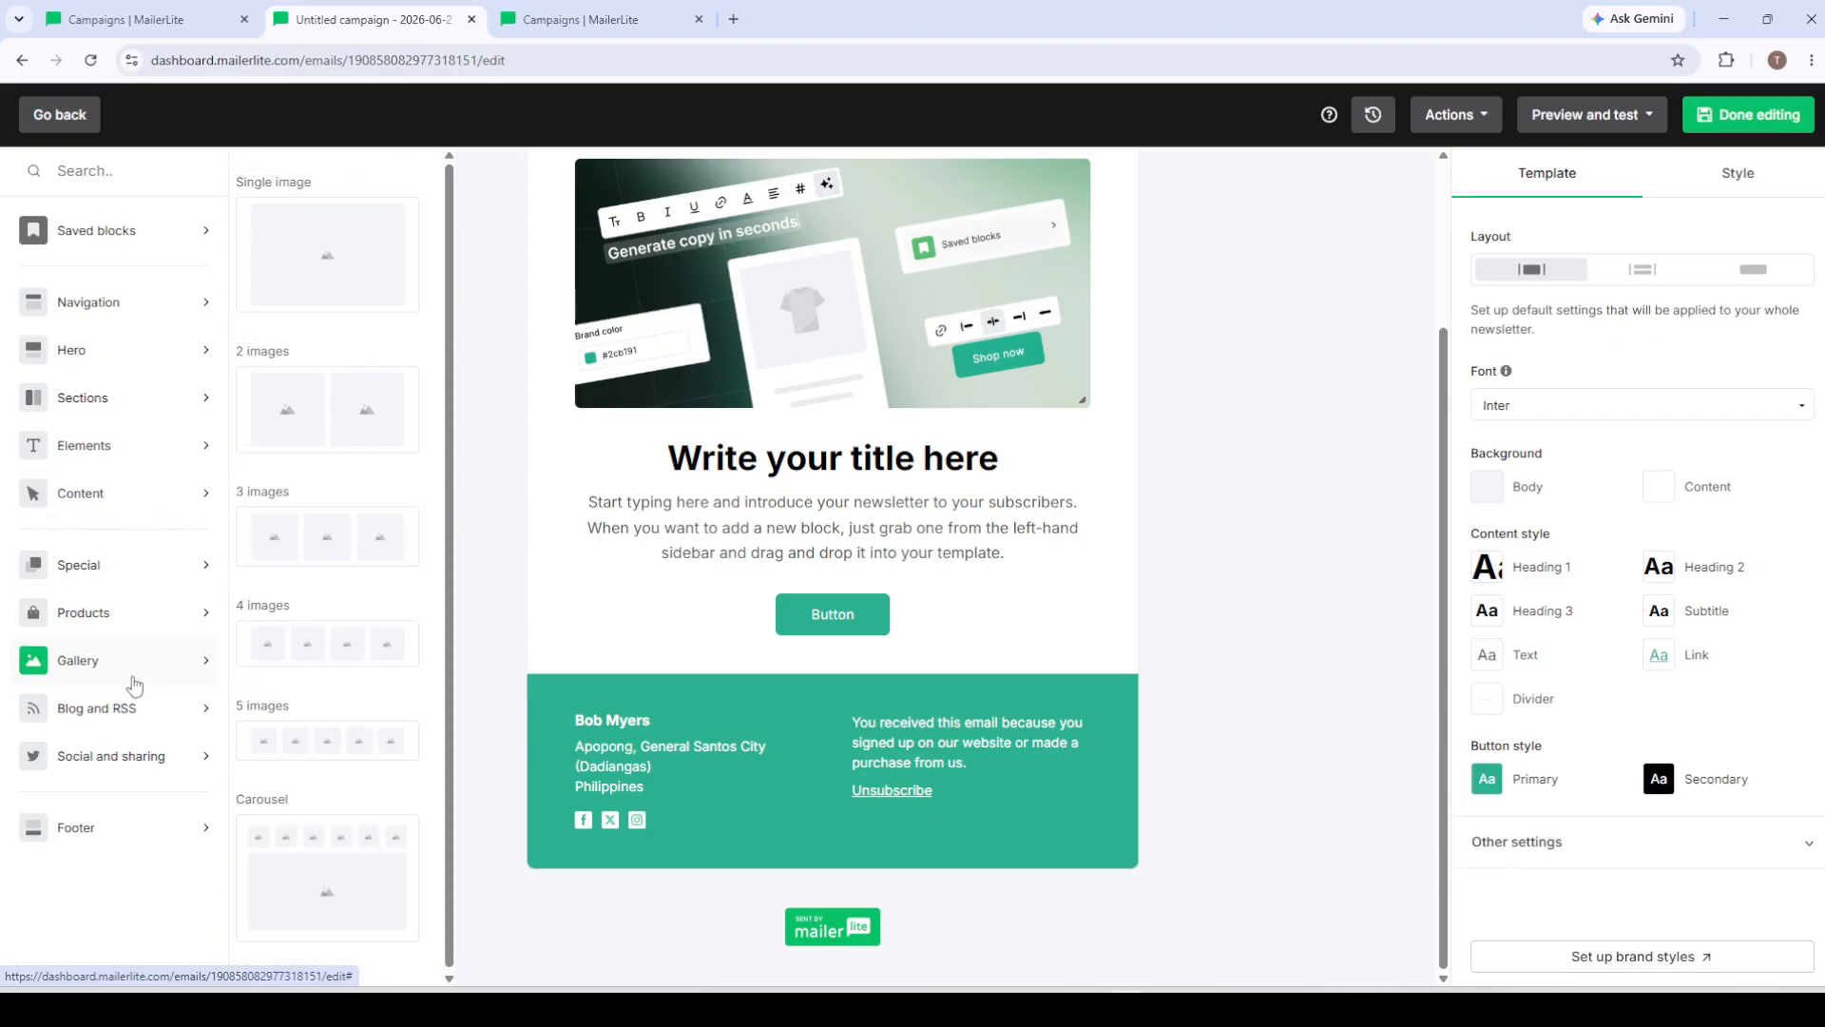
{"action": "mouse_move", "coordinate": [139, 730]}
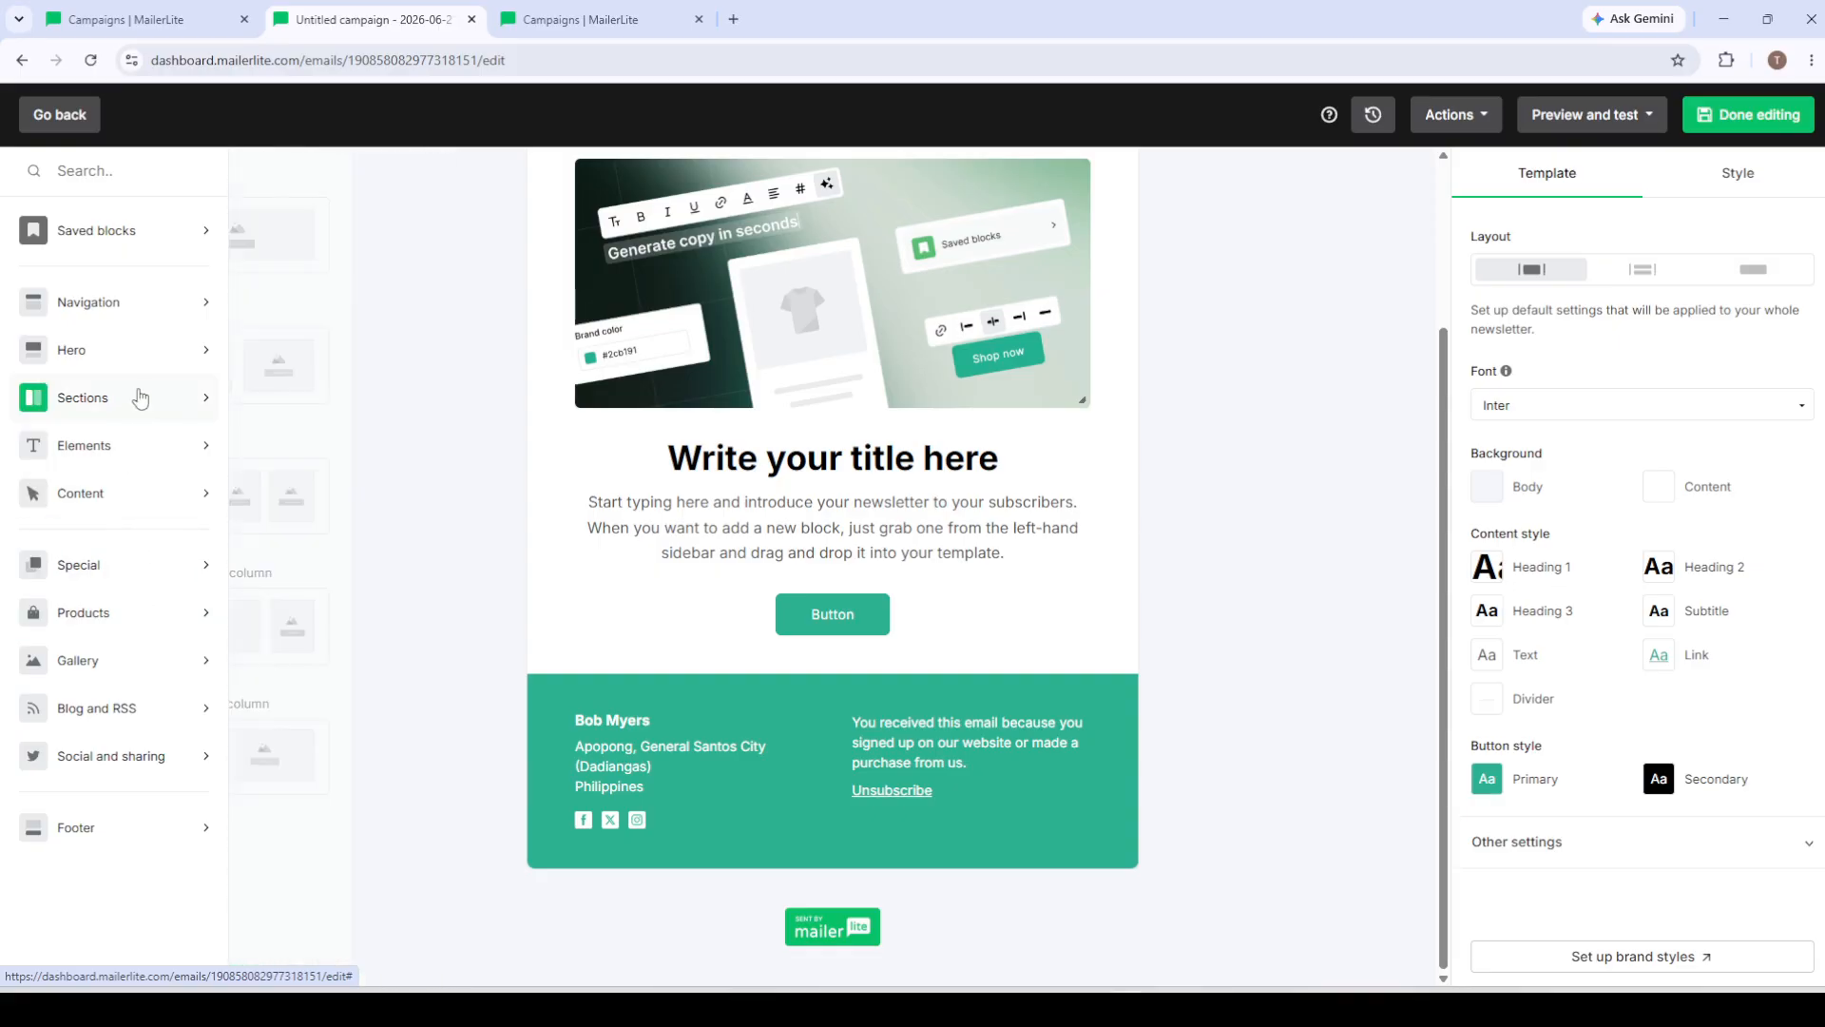
{"action": "mouse_move", "coordinate": [144, 364]}
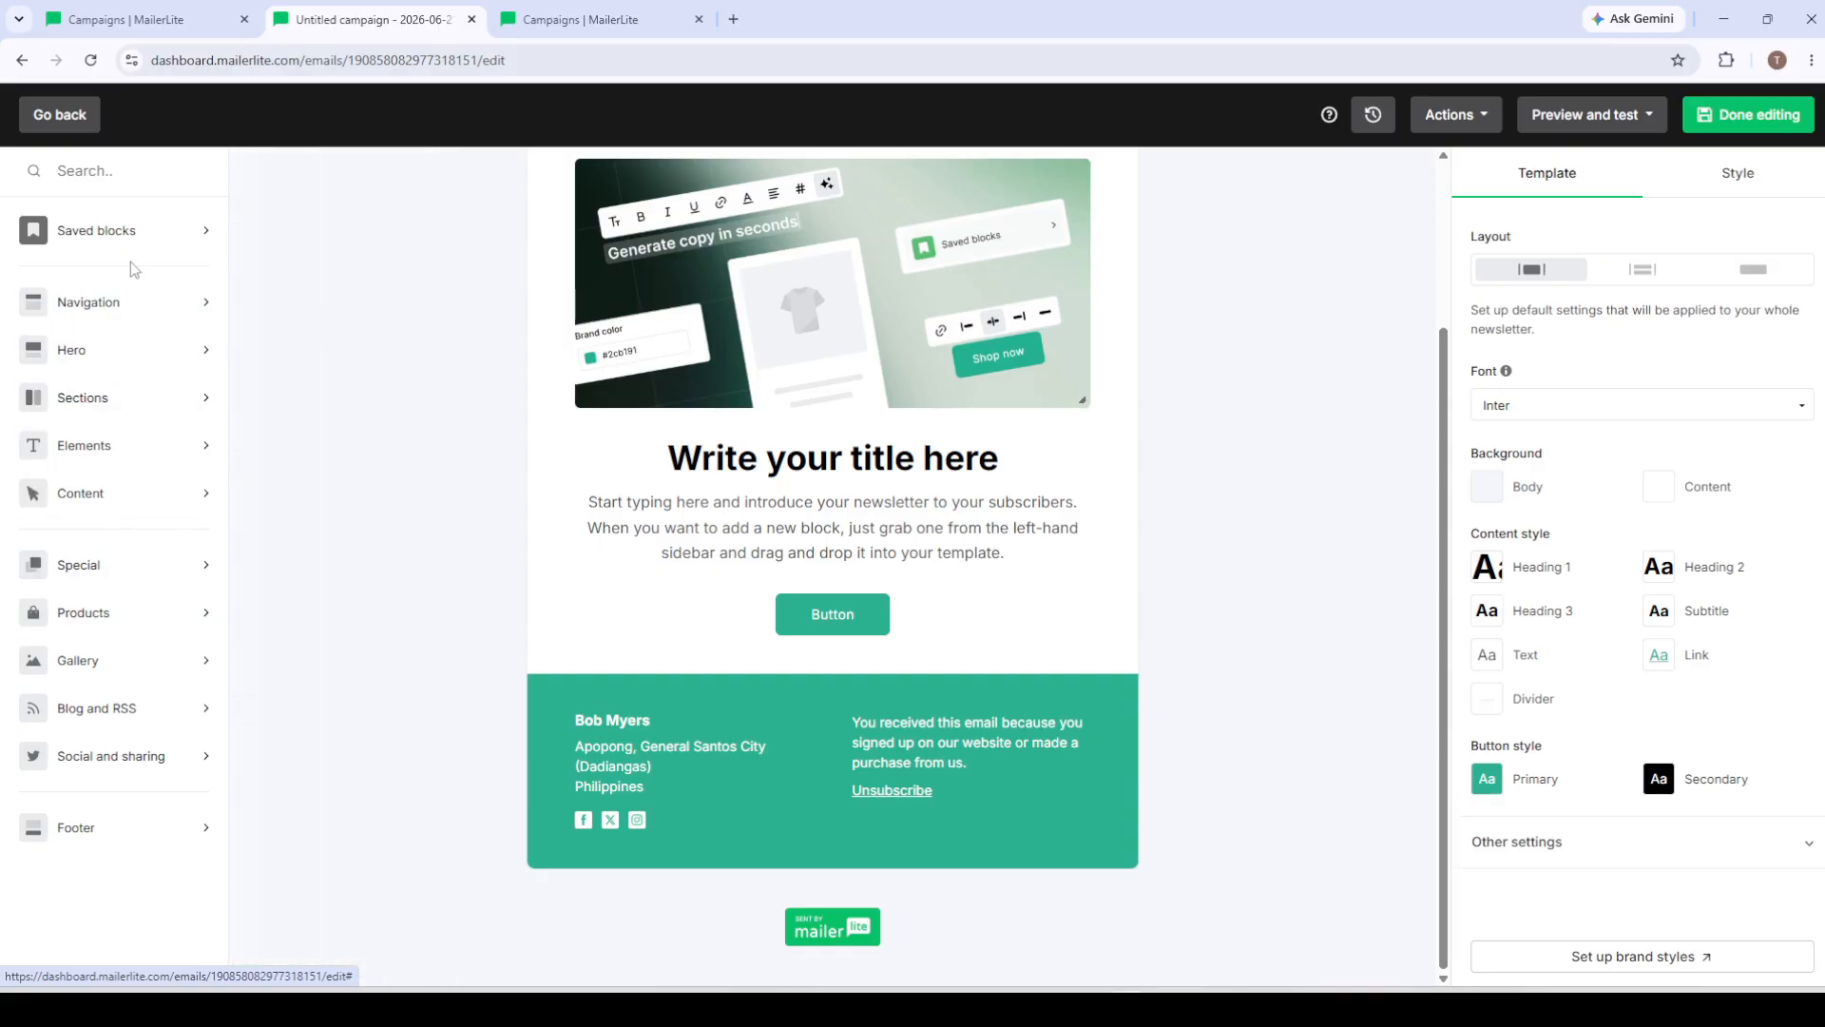
{"action": "mouse_move", "coordinate": [127, 228]}
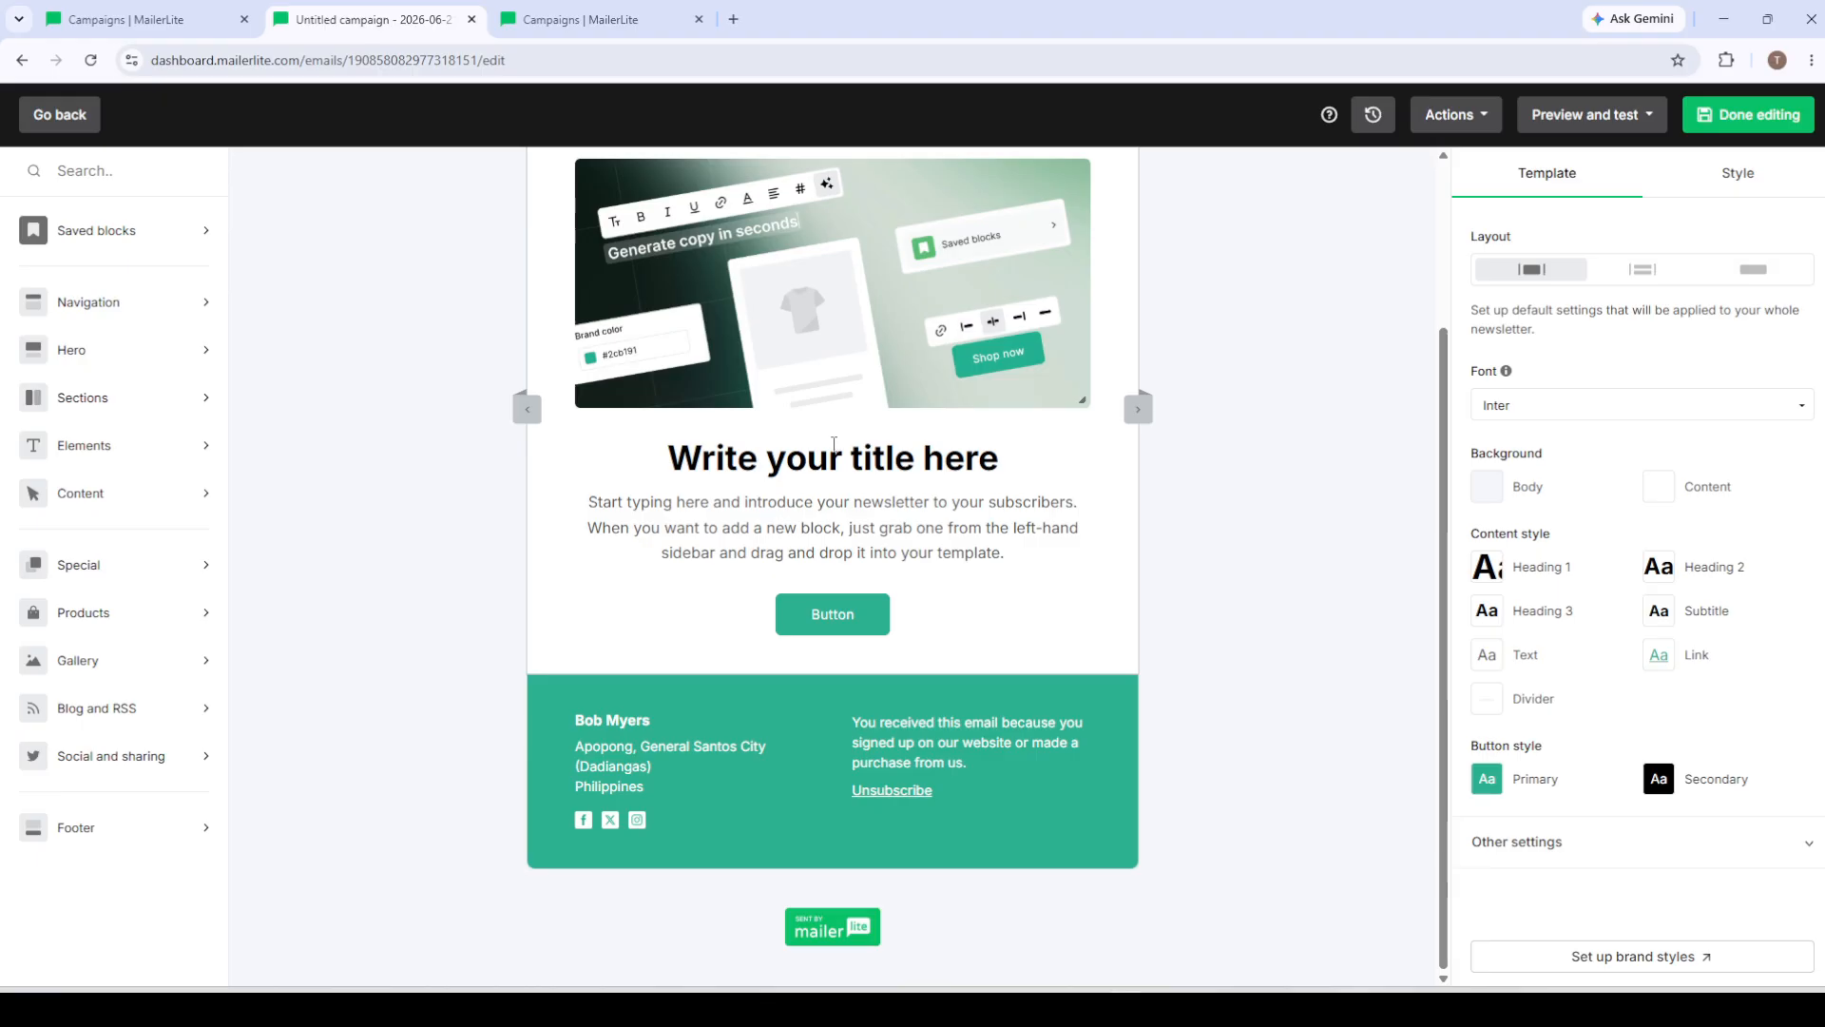
Open the hero block's title text "Write your title here" for editing.
{"action": "triple_click", "coordinate": [826, 457]}
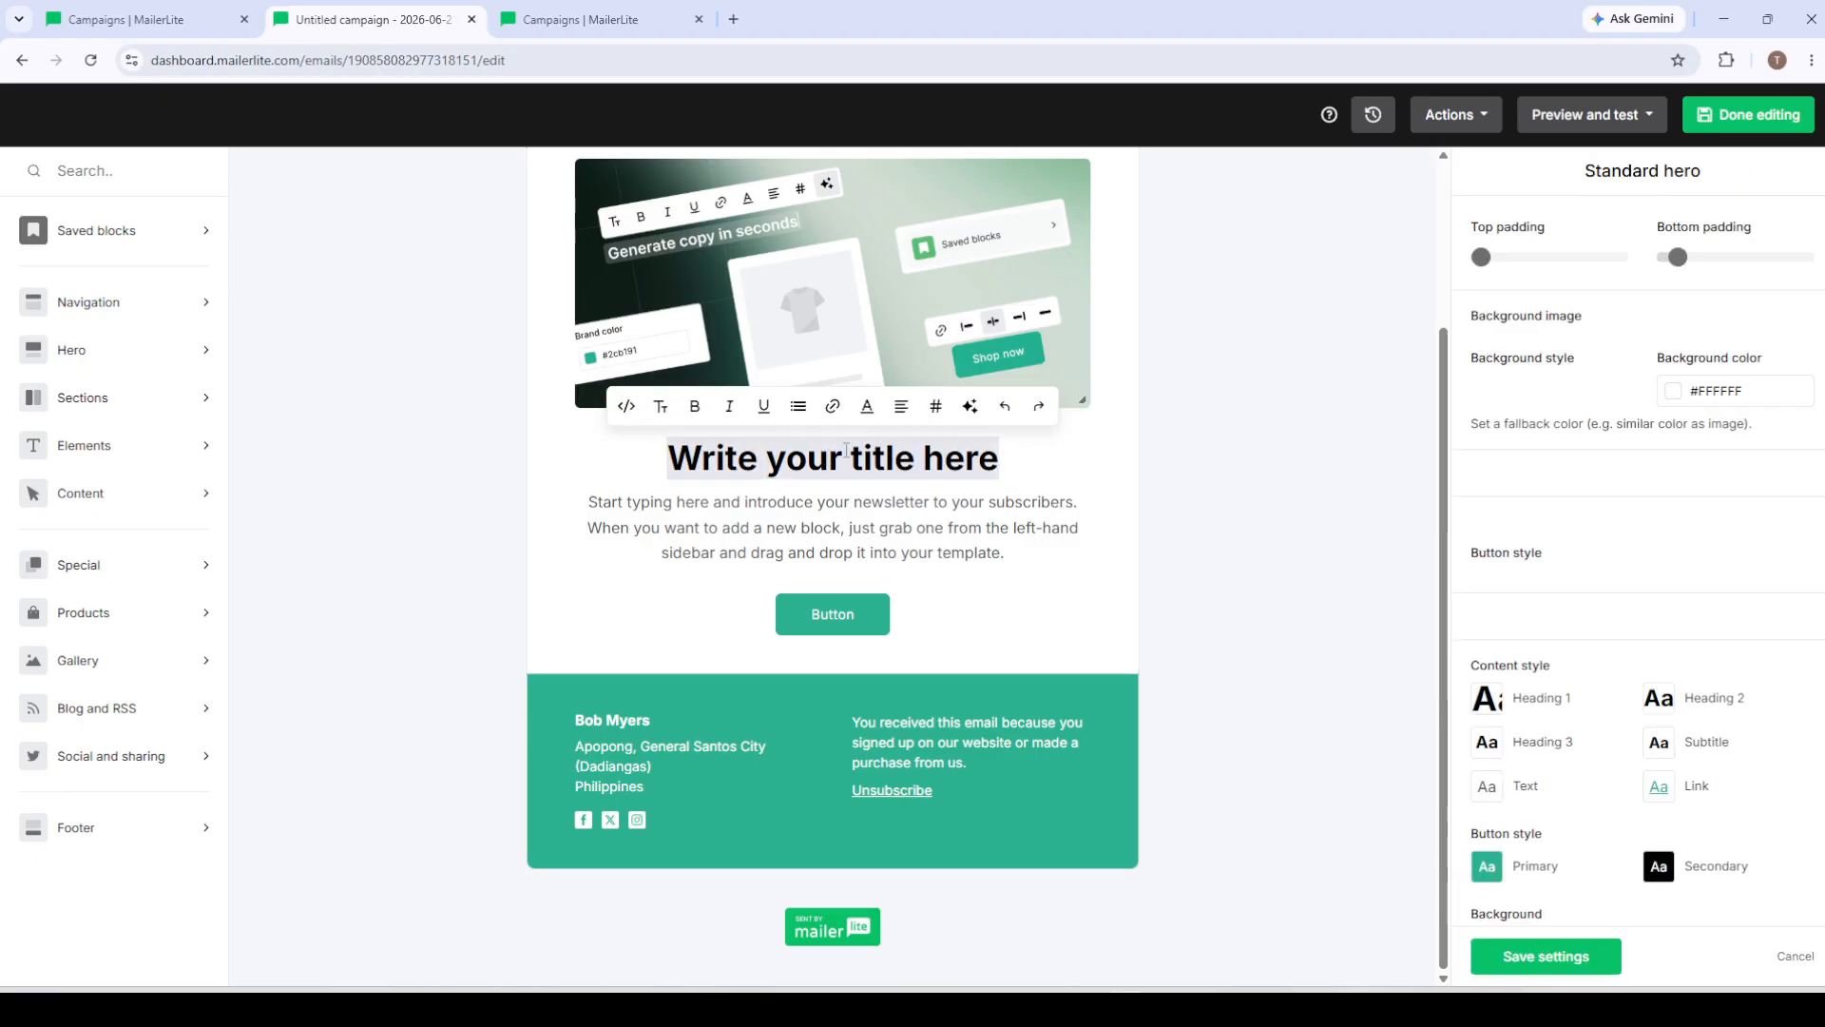
{"action": "left_click", "coordinate": [846, 451]}
{"action": "left_click_drag", "start_coordinate": [1002, 466], "coordinate": [693, 460]}
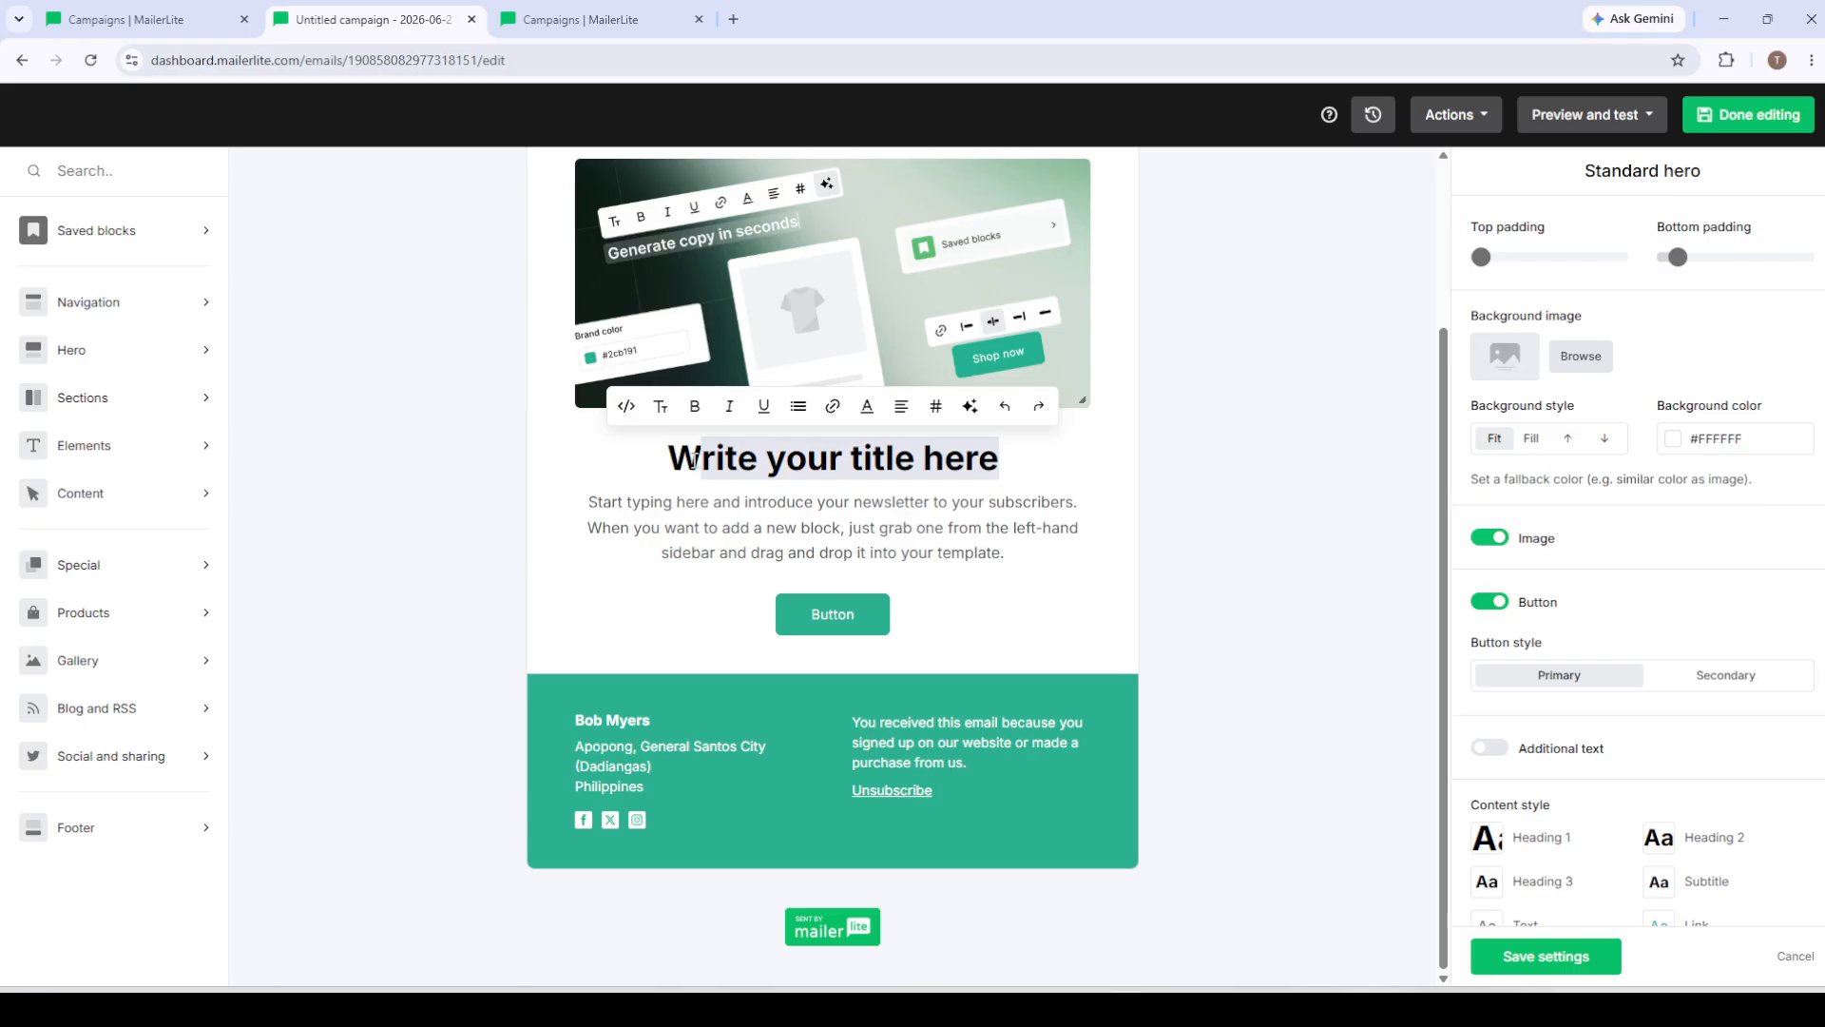
{"action": "scroll", "coordinate": [826, 480], "scroll_direction": "up", "scroll_amount": 2}
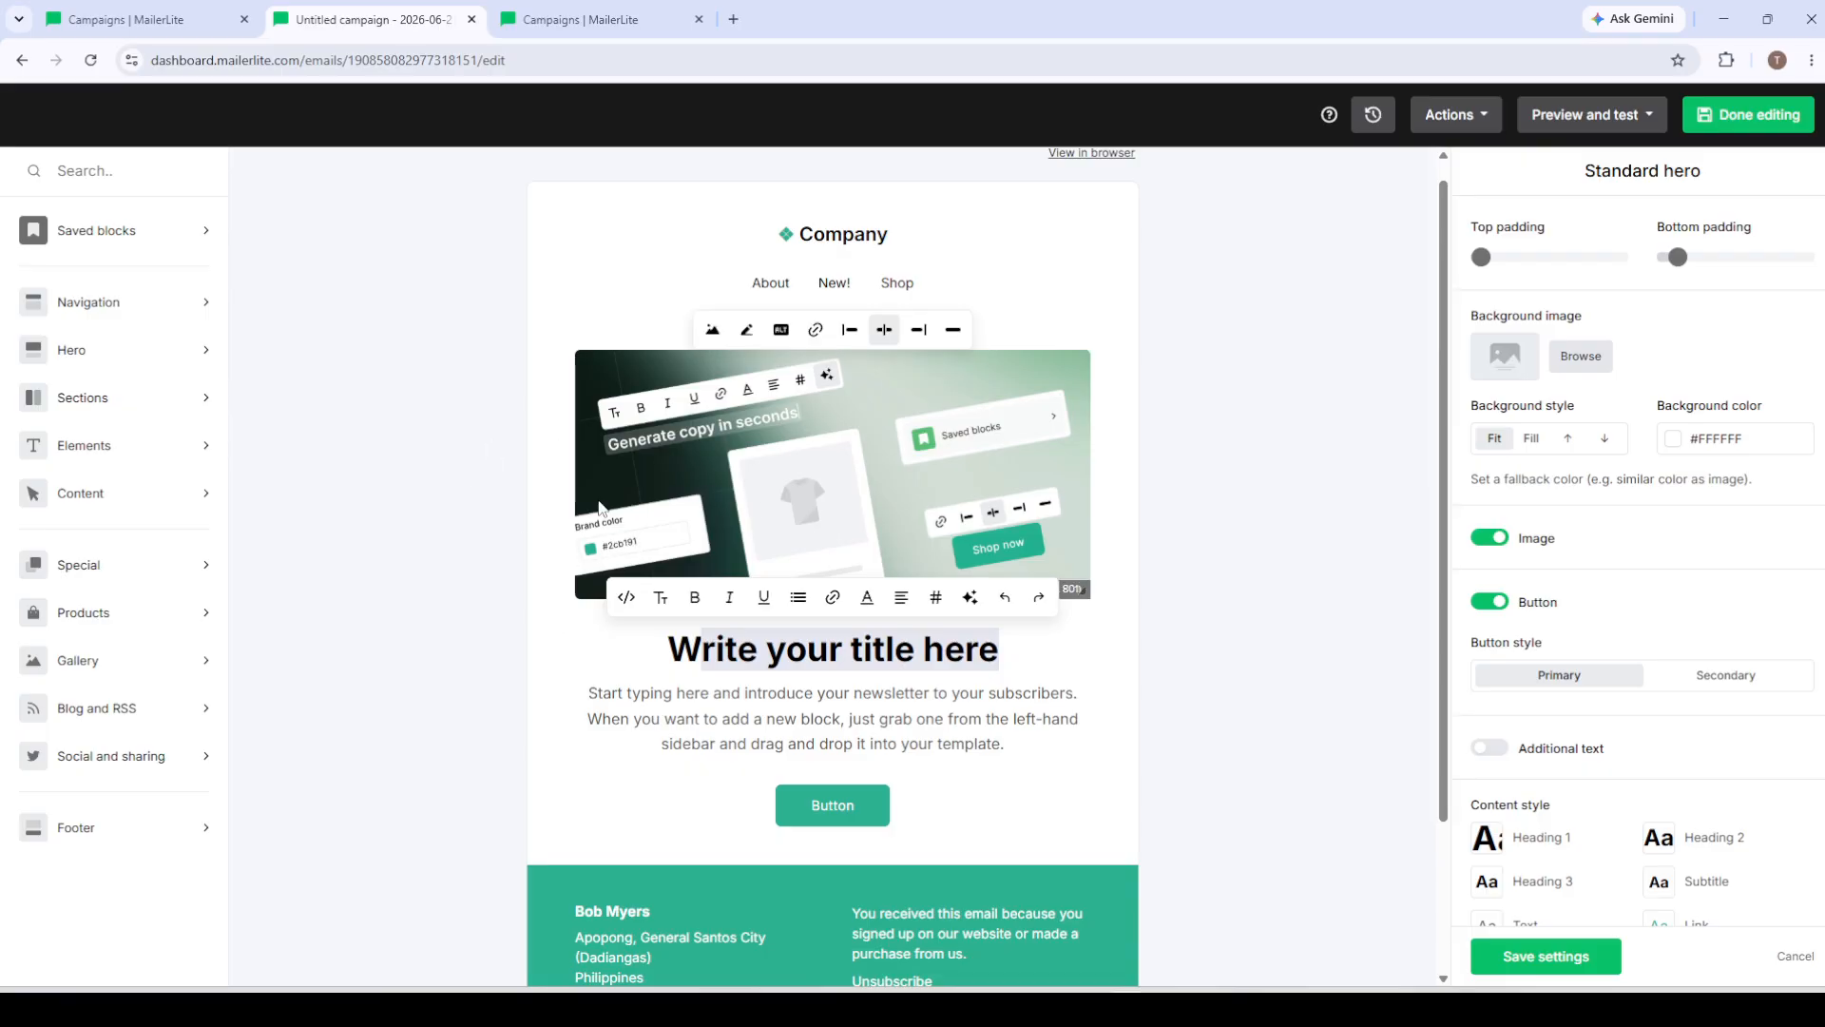
Switch to the campaign details page and set the campaign name to "June Newsletter - 2026-06-20".
{"action": "left_click", "coordinate": [559, 11]}
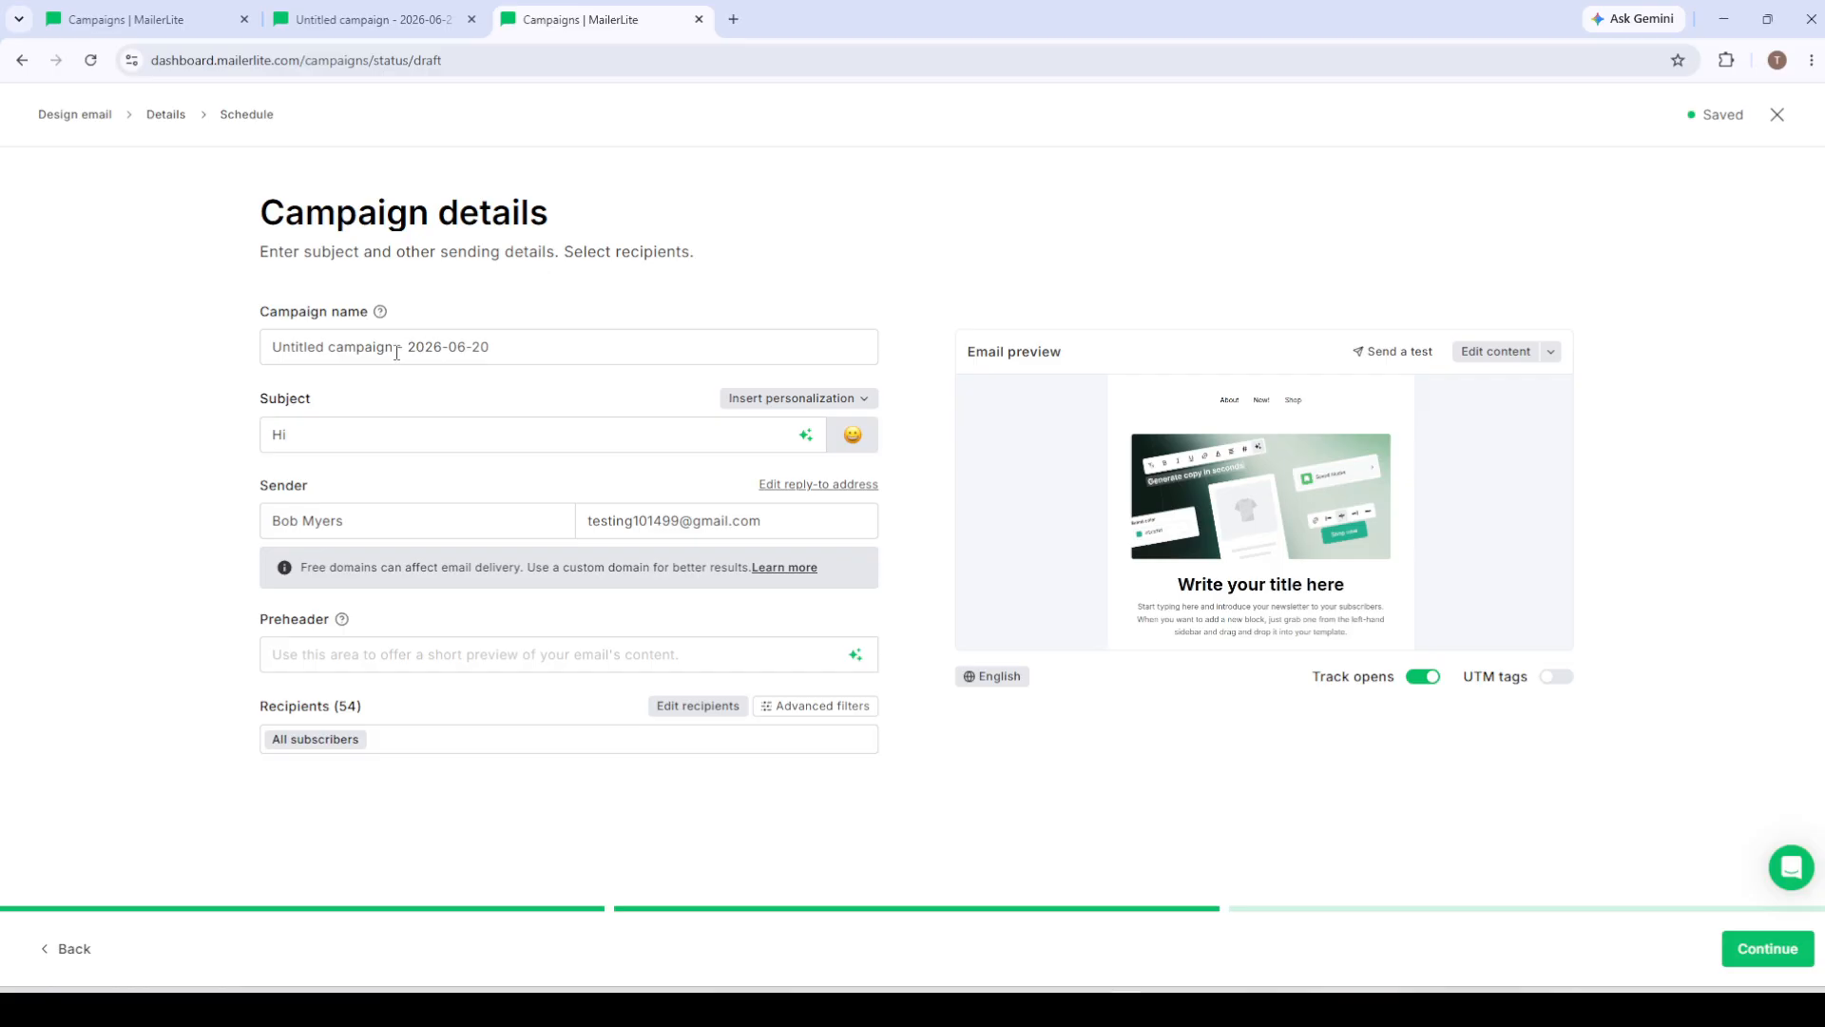
{"action": "left_click_drag", "start_coordinate": [394, 348], "coordinate": [245, 362]}
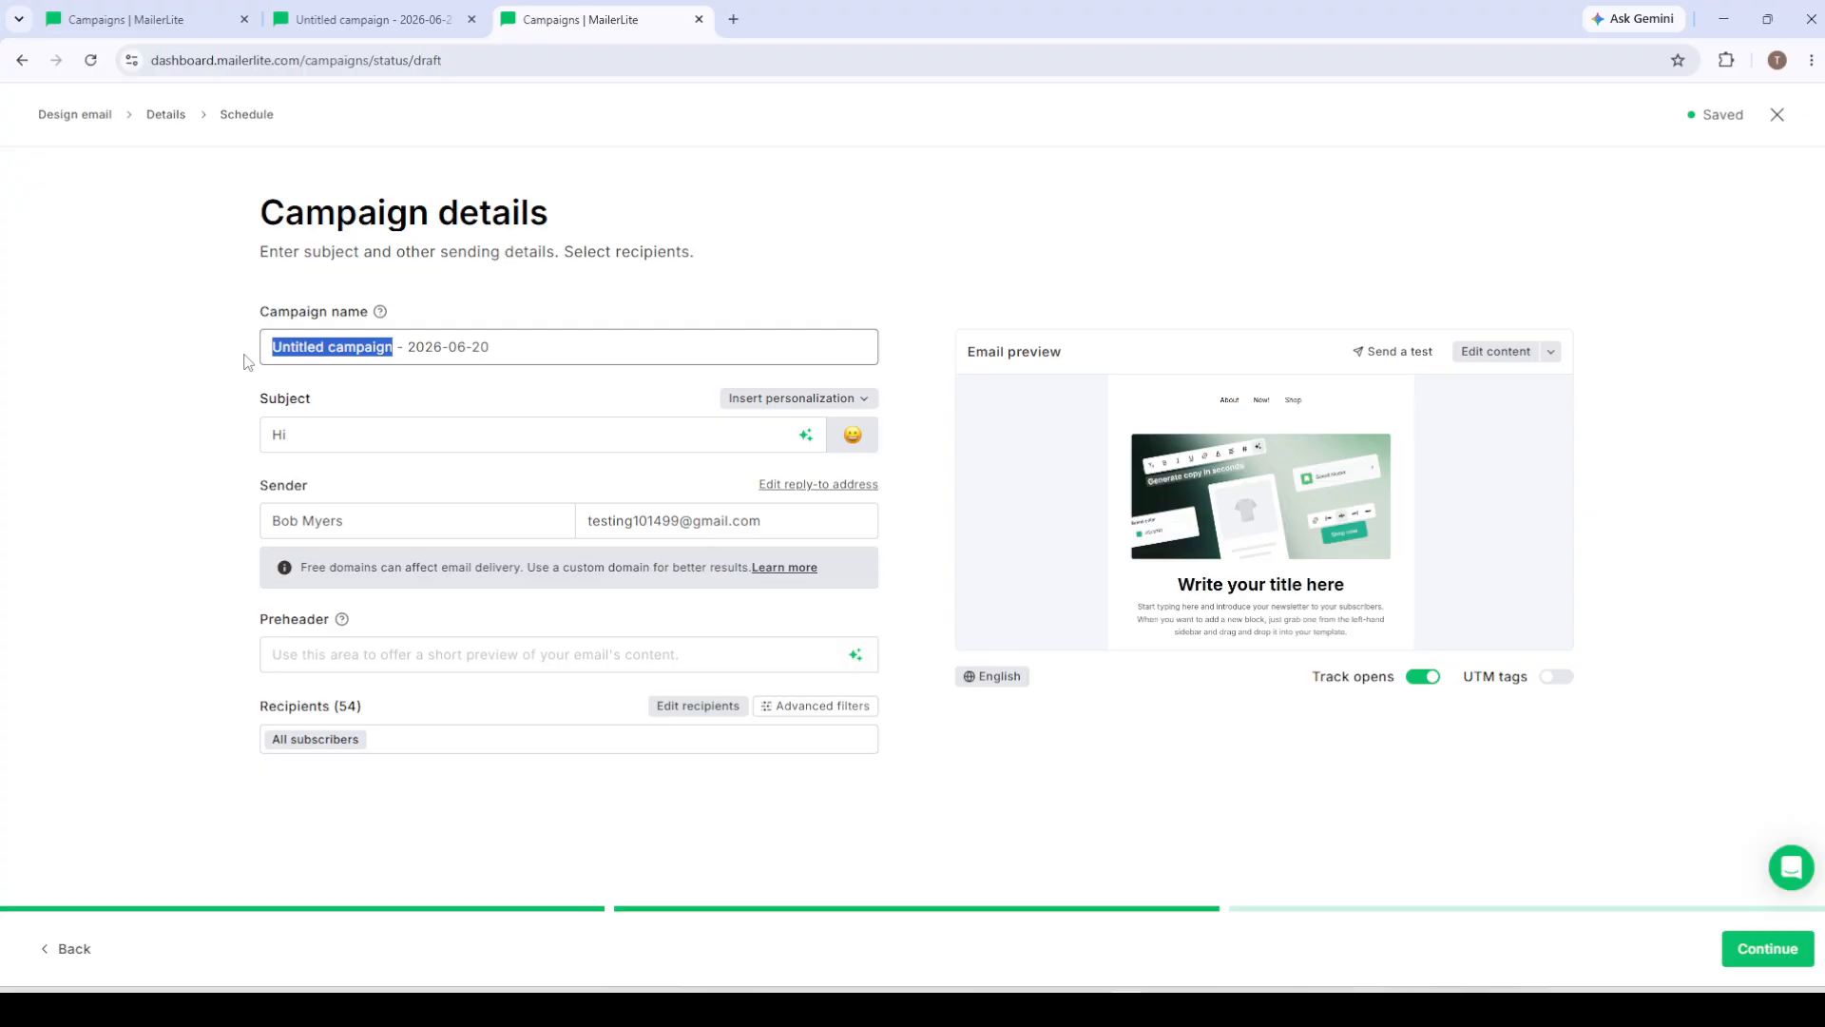
{"action": "key", "text": "BackSpace"}
{"action": "type", "text": "June"}
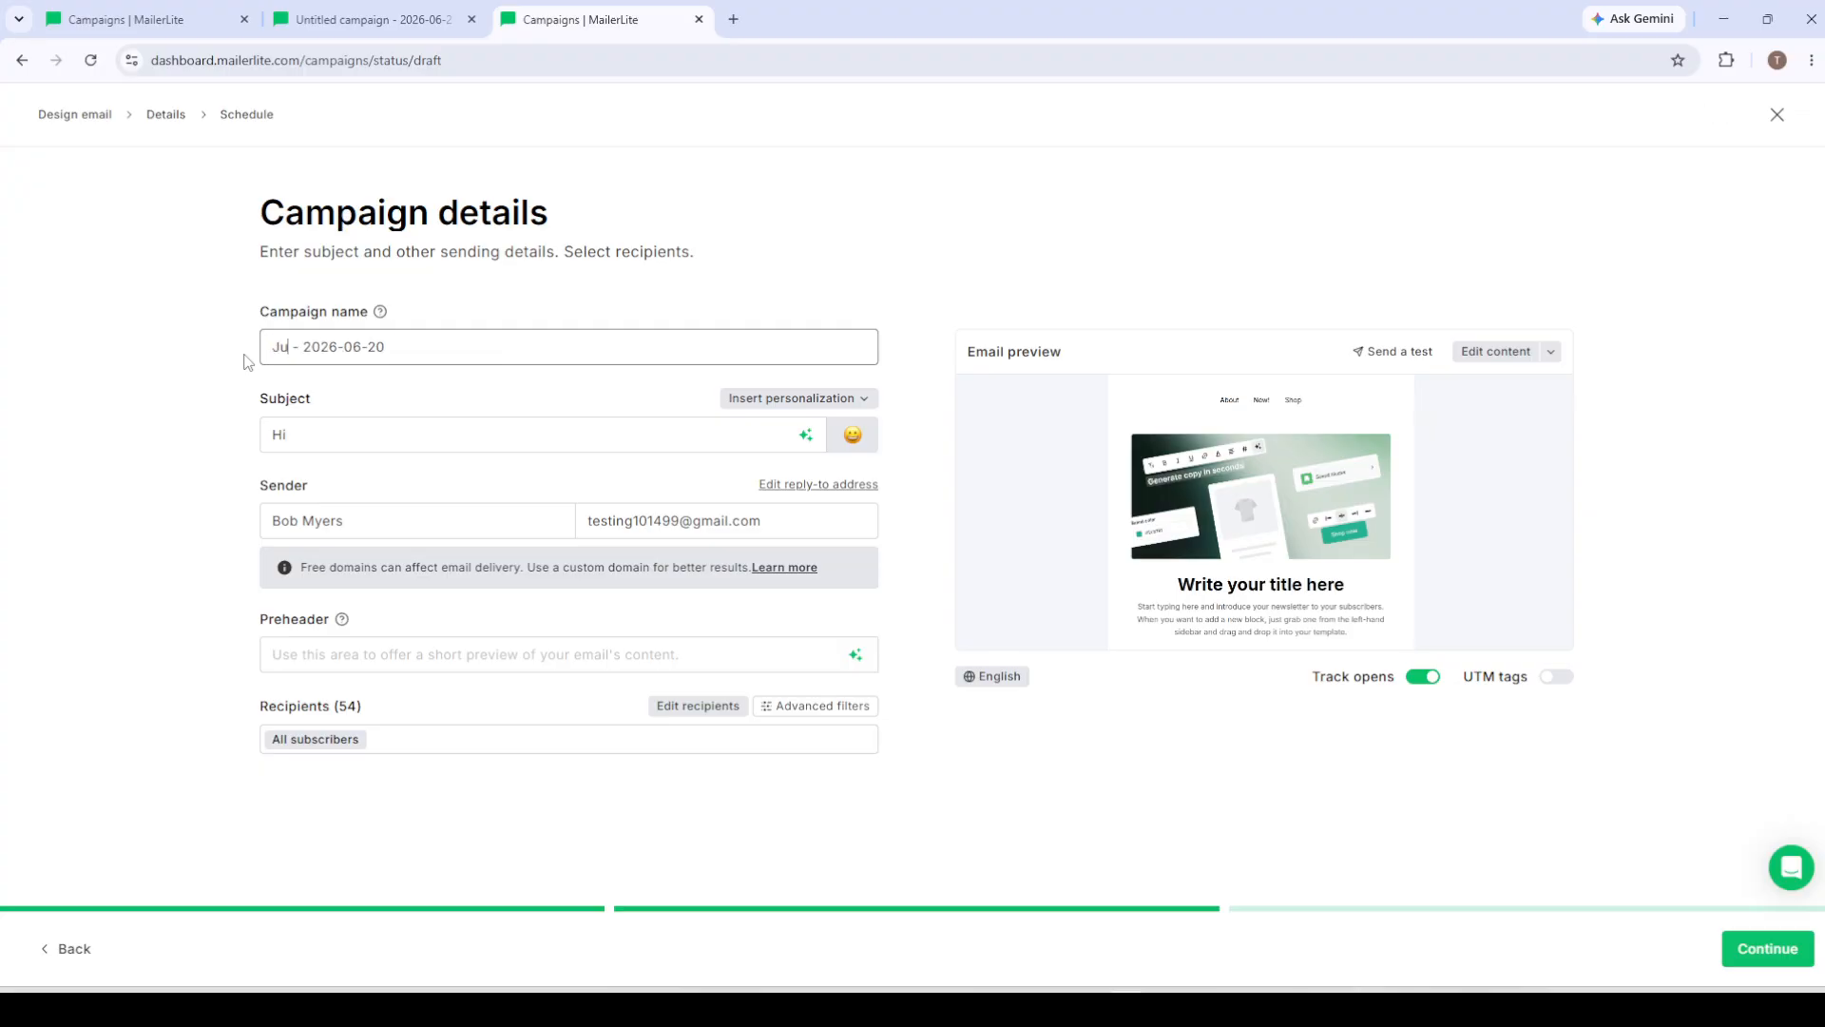
{"action": "type", "text": " Newsletter"}
Set the email subject to "Subscribe Now!".
{"action": "left_click", "coordinate": [351, 433]}
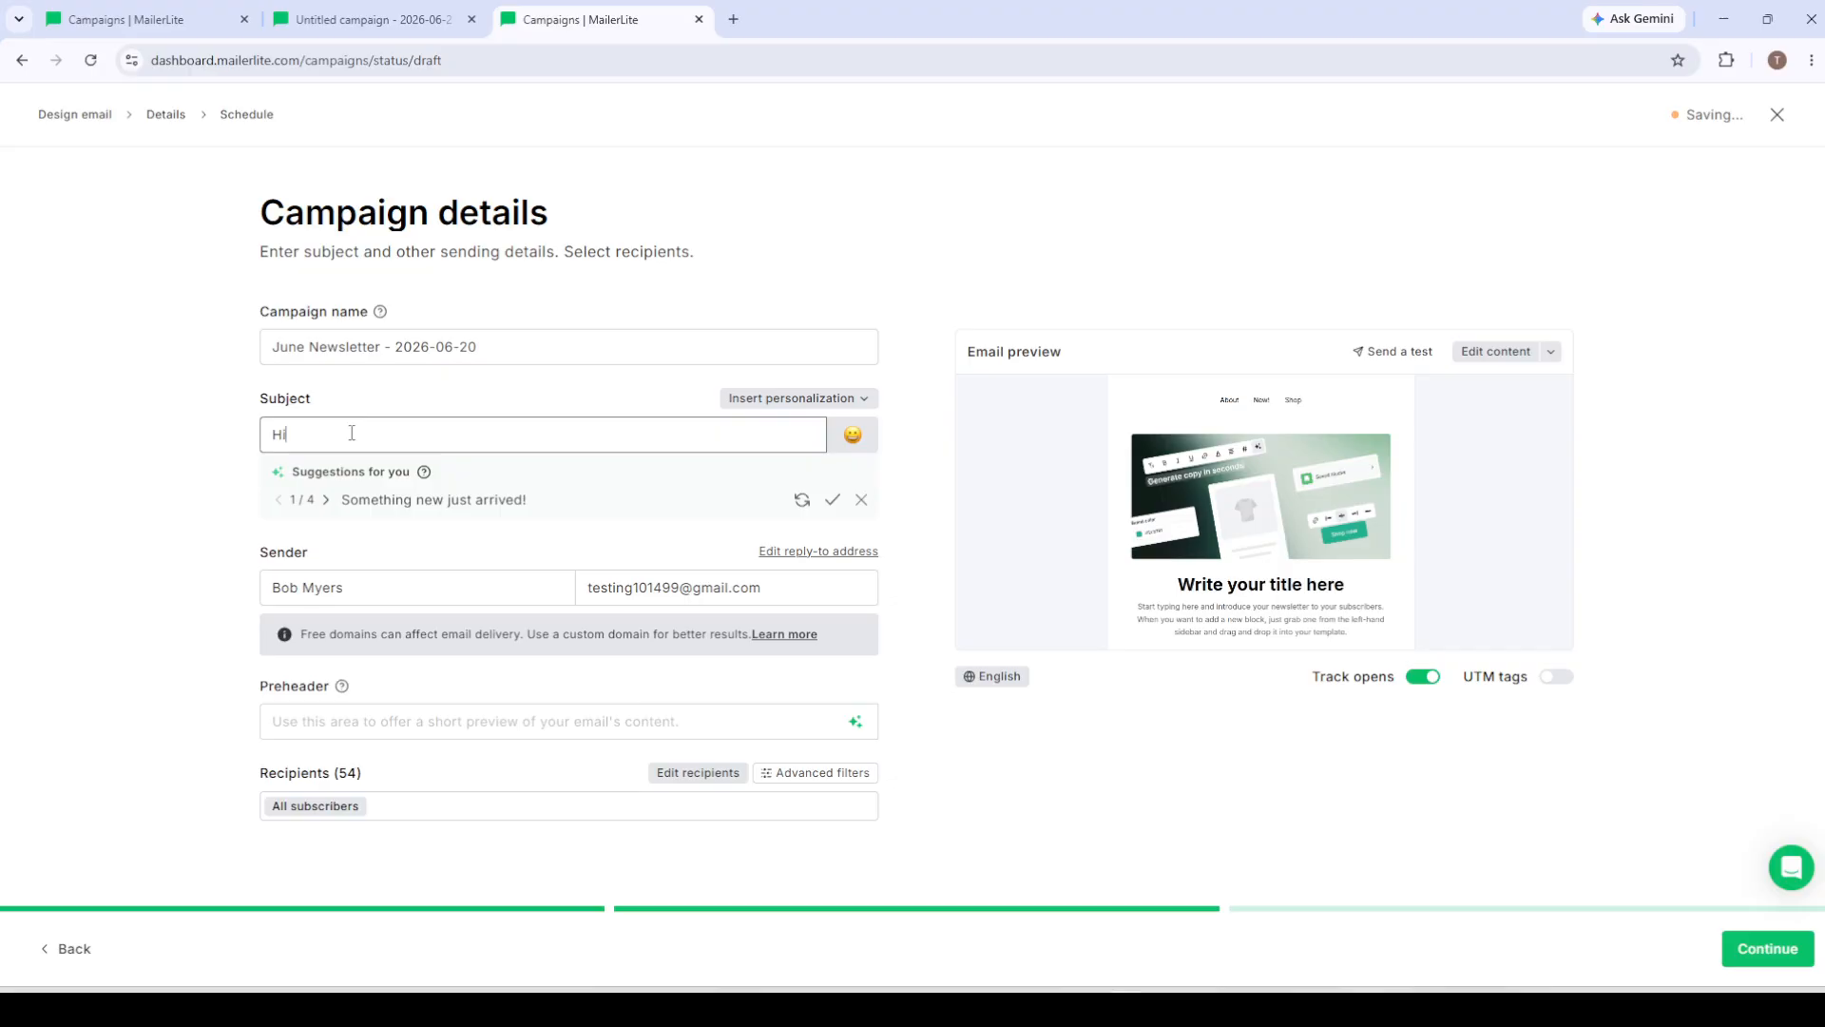
{"action": "key", "text": "BackSpace"}
{"action": "key", "text": "BackSpace"}
{"action": "type", "text": "Subc"}
{"action": "key", "text": "BackSpace"}
{"action": "type", "text": "scribe now"}
{"action": "left_click", "coordinate": [354, 444]}
{"action": "key", "text": "BackSpace"}
{"action": "type", "text": "M"}
{"action": "key", "text": "BackSpace"}
{"action": "type", "text": "N"}
{"action": "left_click", "coordinate": [159, 555]}
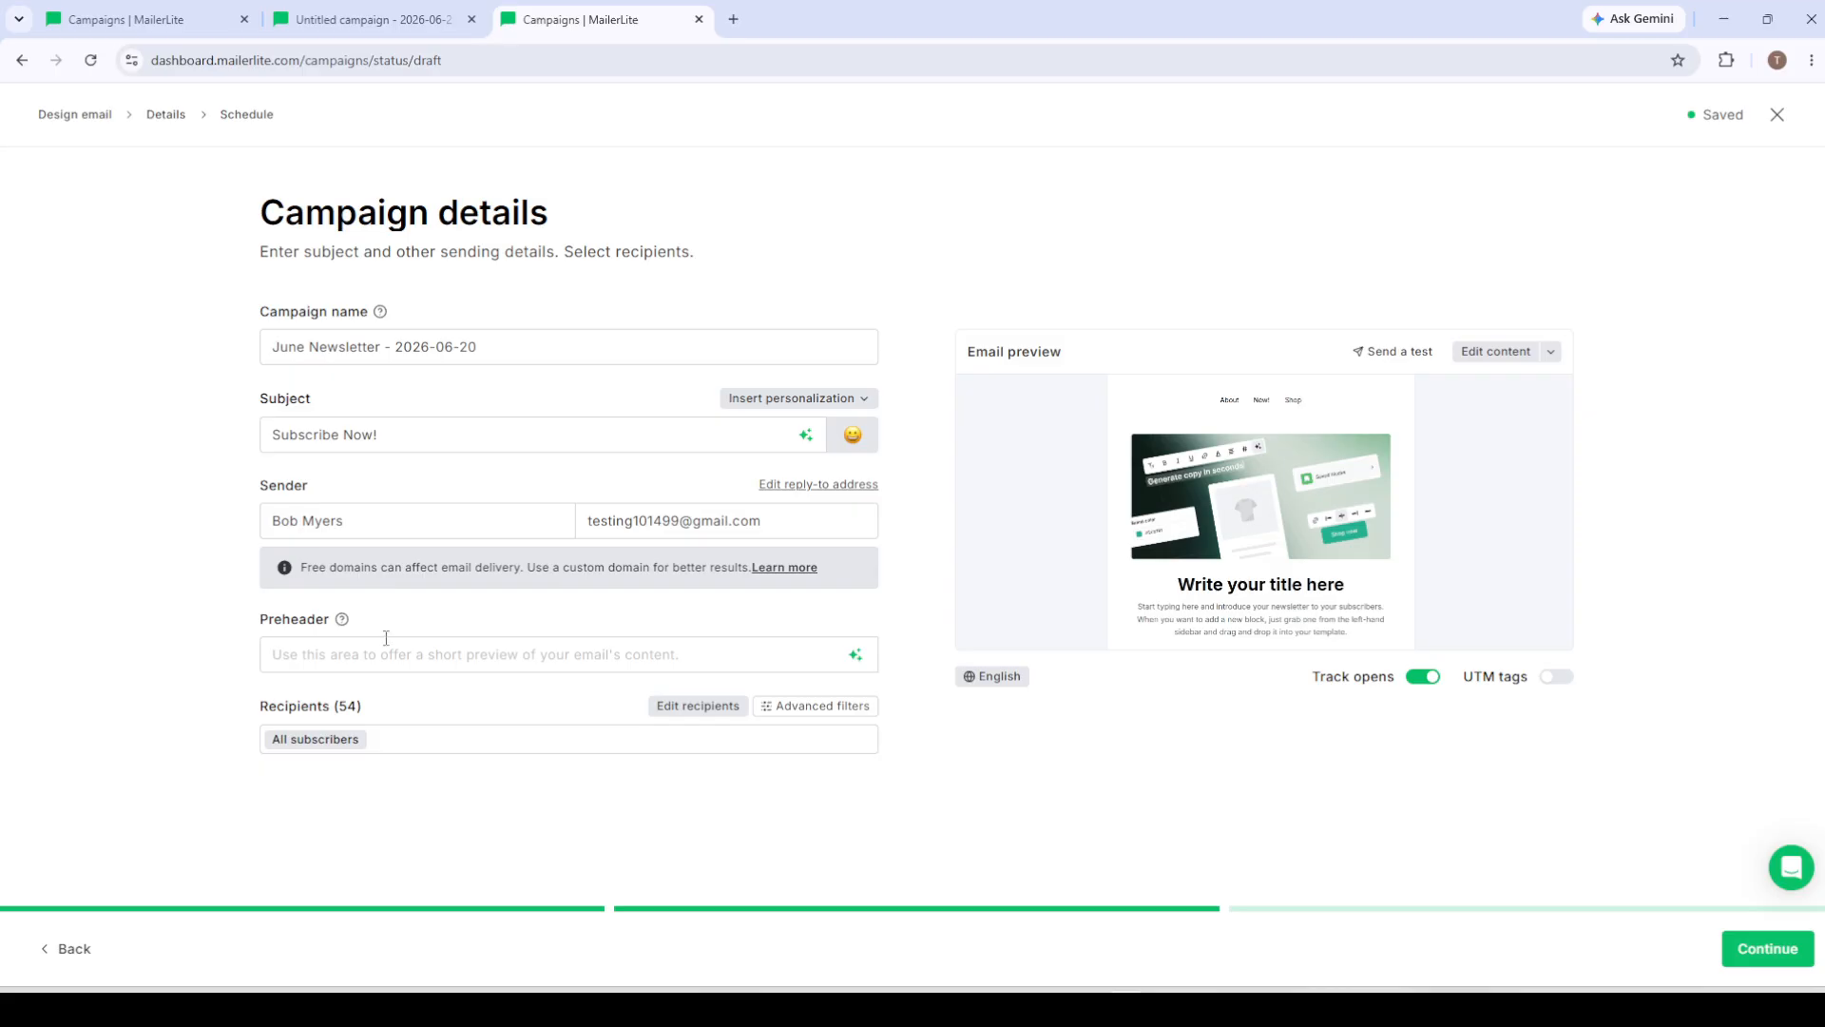
Enter "You're in for an offer" as the email's preheader.
{"action": "left_click", "coordinate": [351, 657]}
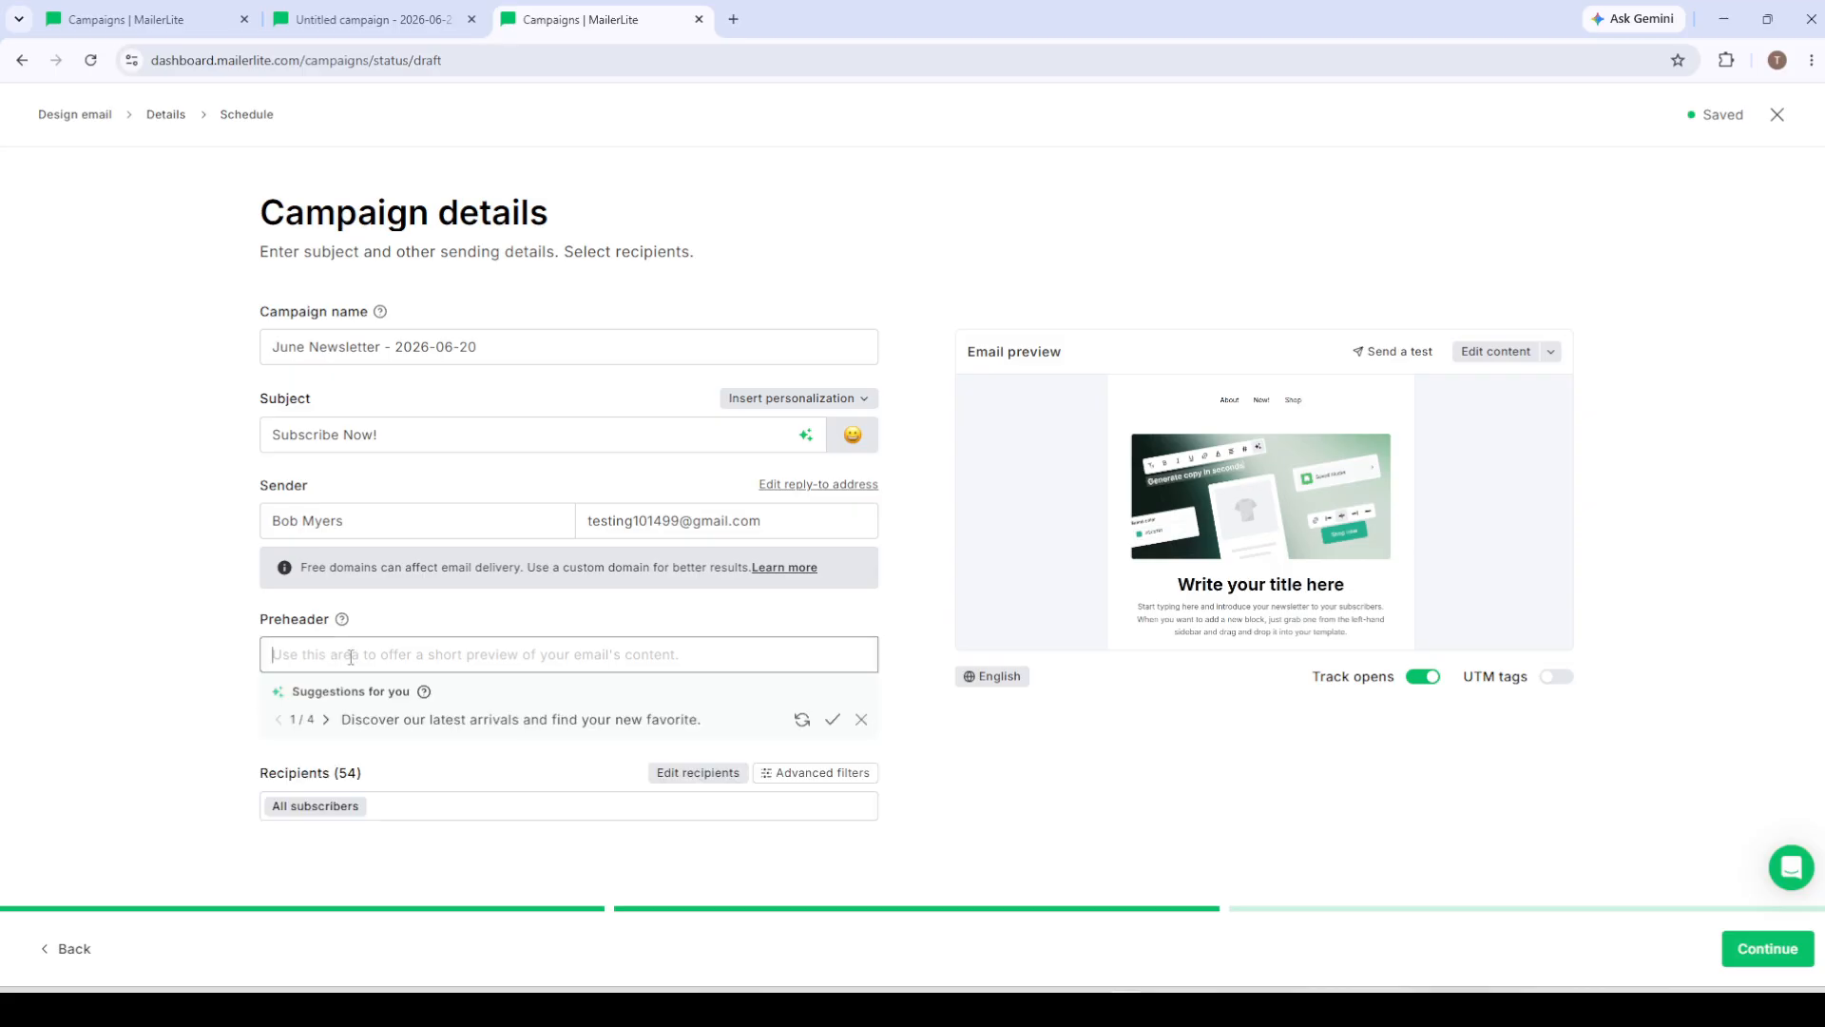
{"action": "mouse_move", "coordinate": [346, 623]}
{"action": "left_click", "coordinate": [172, 644]}
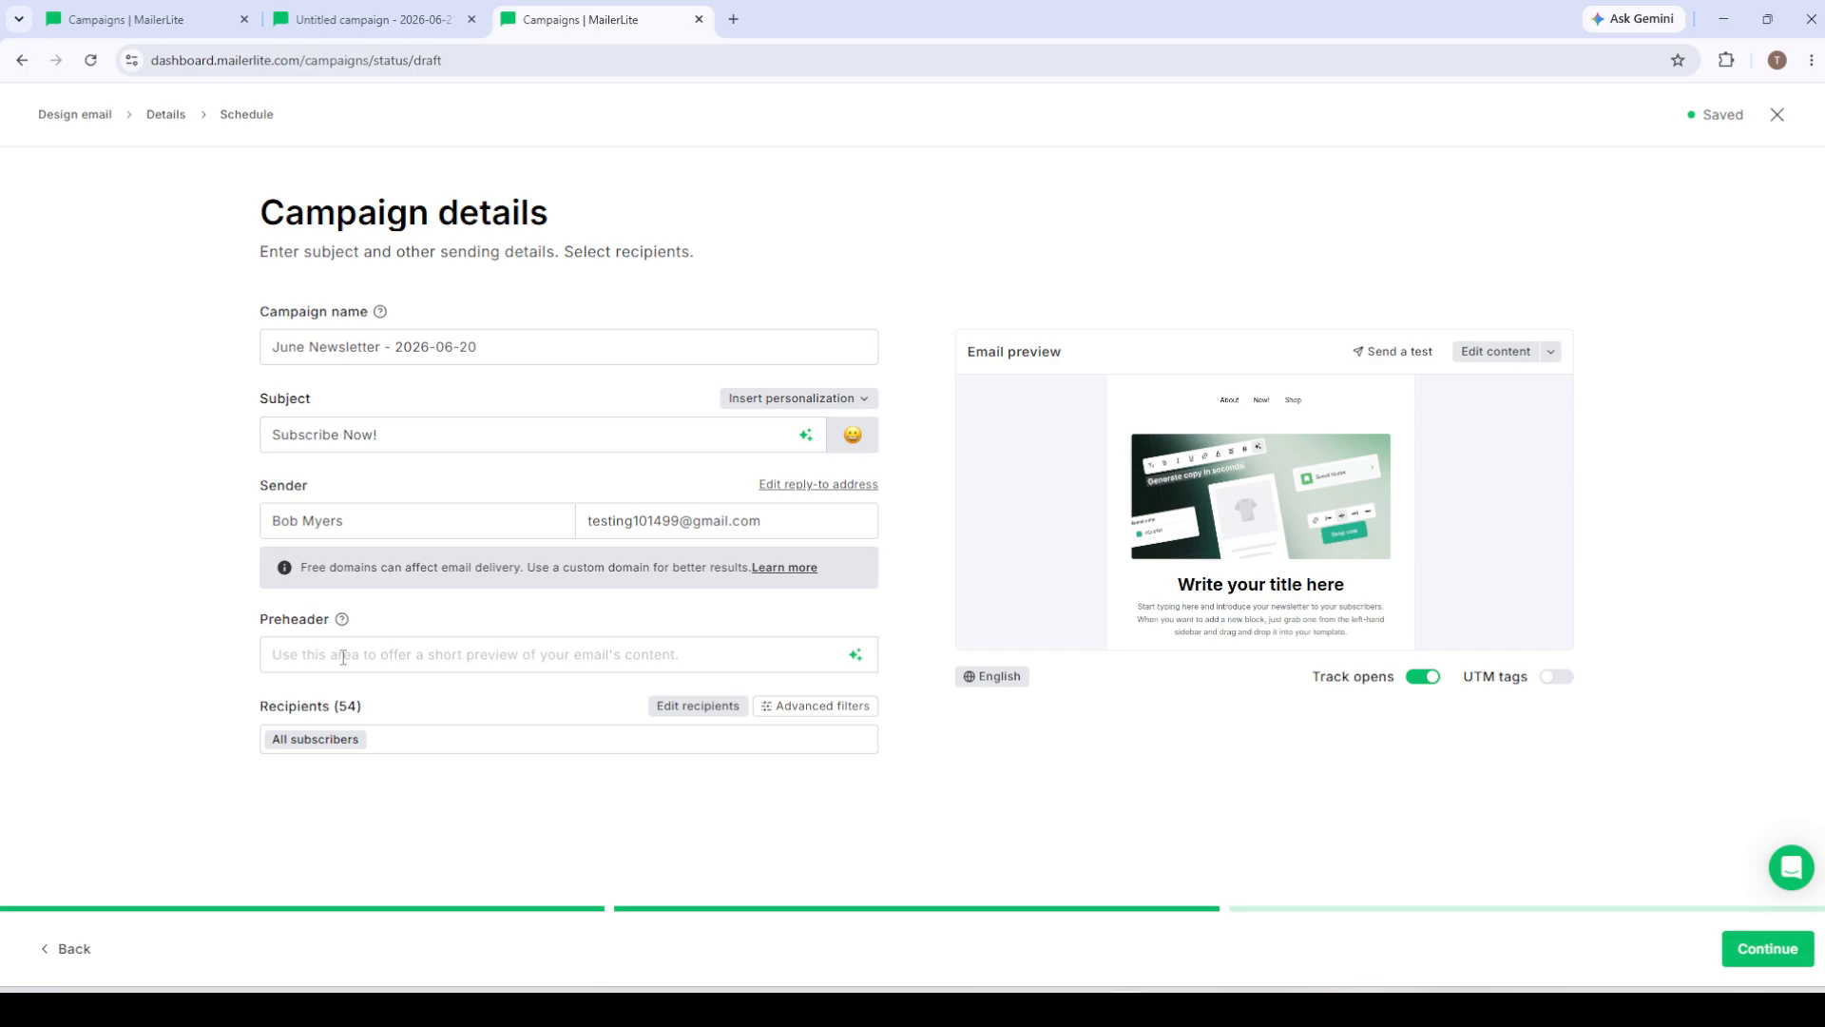
{"action": "left_click", "coordinate": [343, 656]}
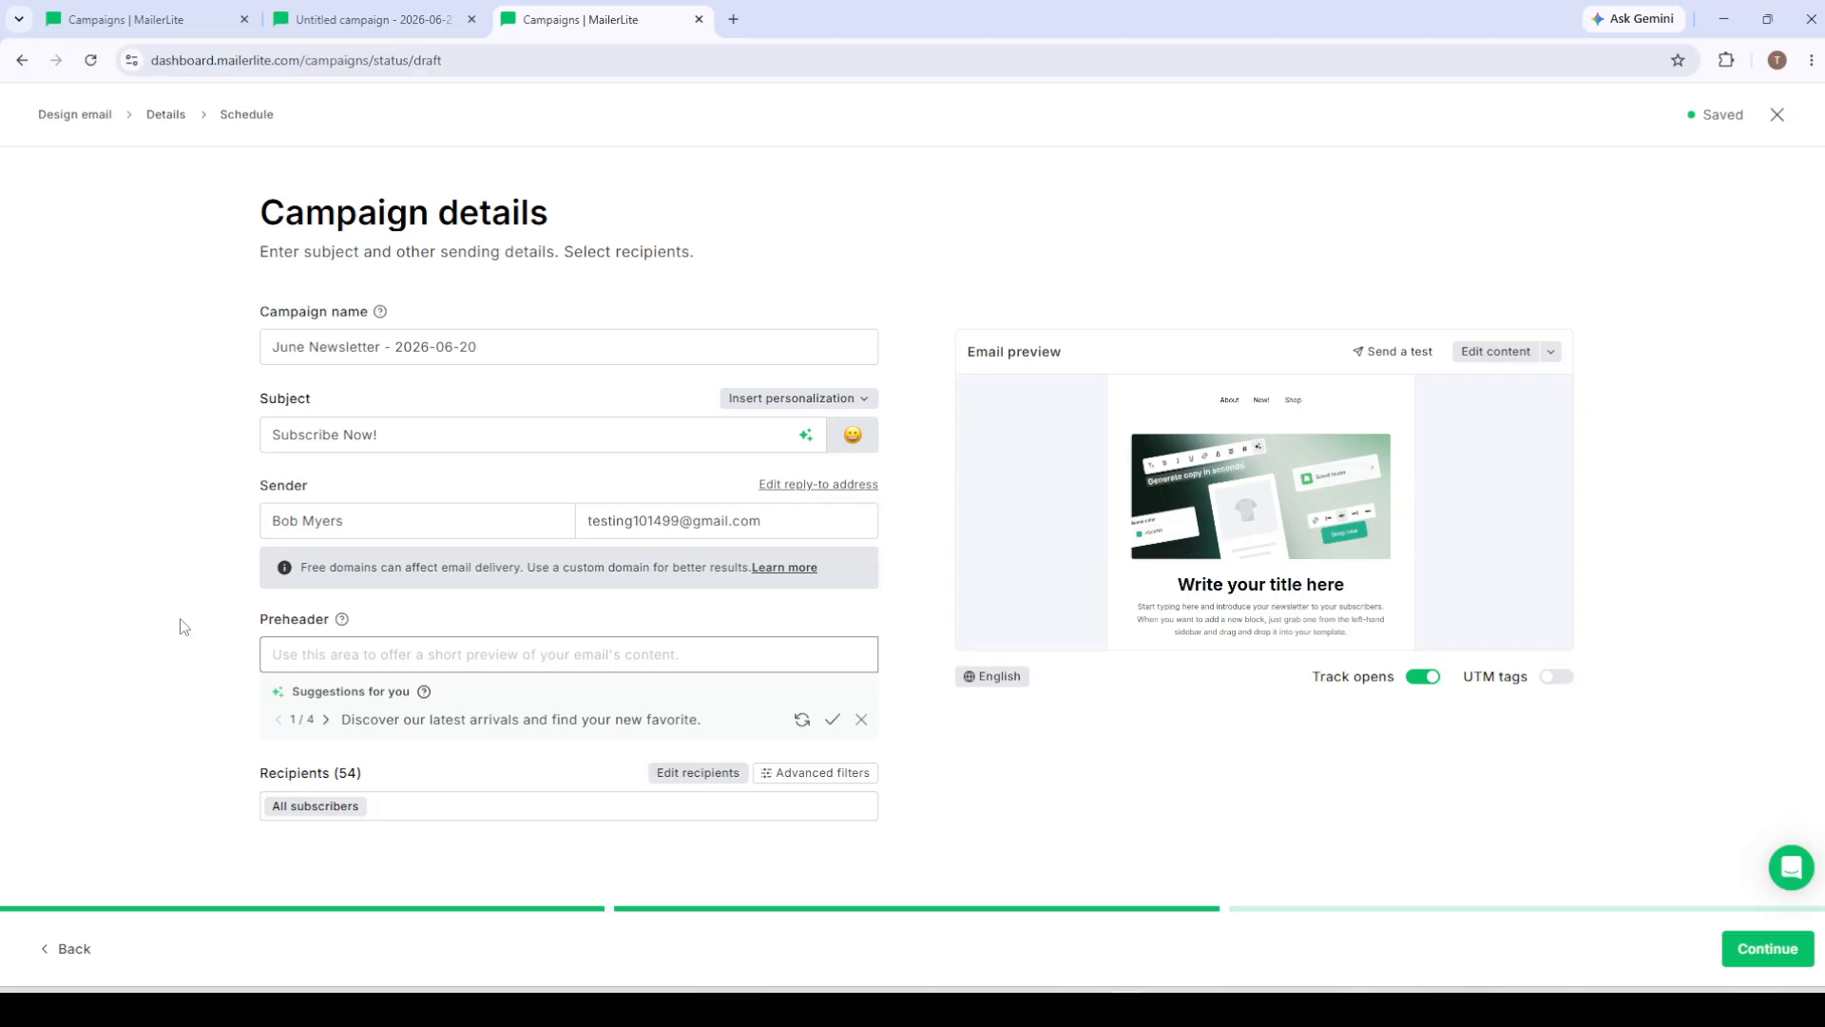
{"action": "type", "text": "Your "}
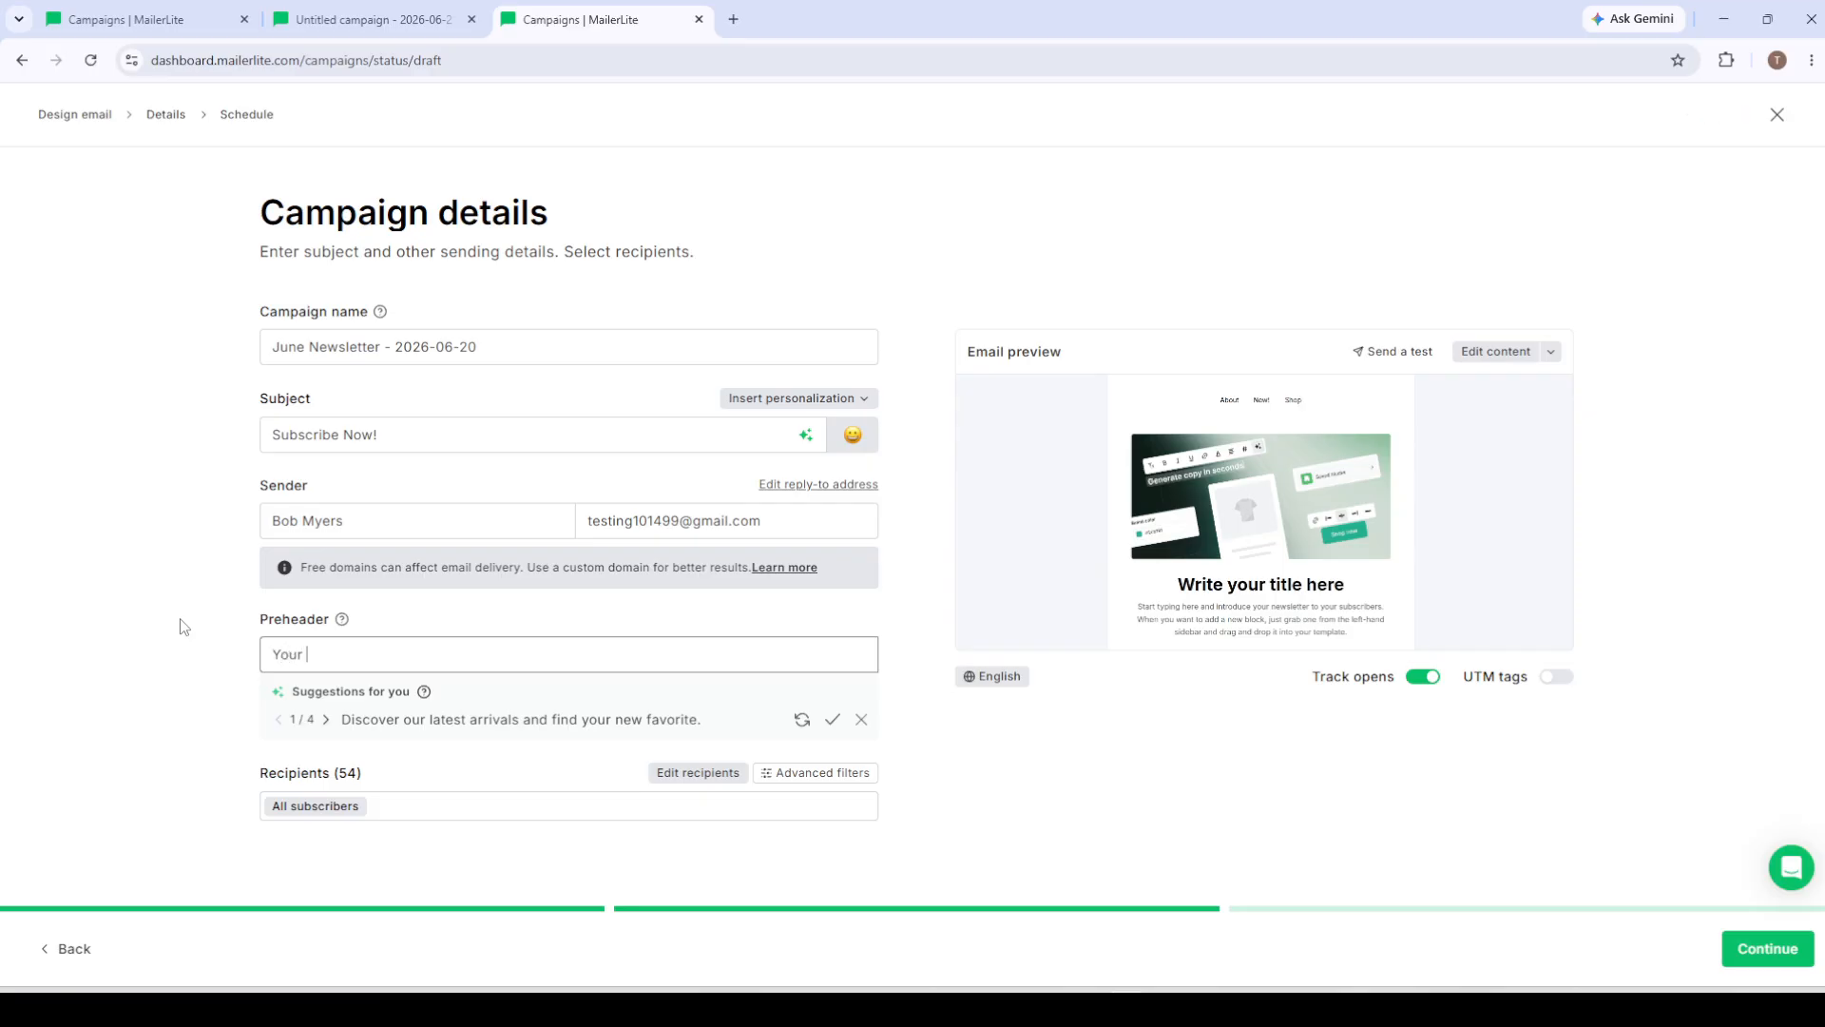
{"action": "type", "text": "e in for an offer"}
{"action": "left_click", "coordinate": [295, 654]}
{"action": "type", "text": ";"}
{"action": "key", "text": "BackSpace"}
{"action": "type", "text": "'"}
Continue to the sending options and choose to send the campaign later at a specific time.
{"action": "left_click", "coordinate": [1802, 969]}
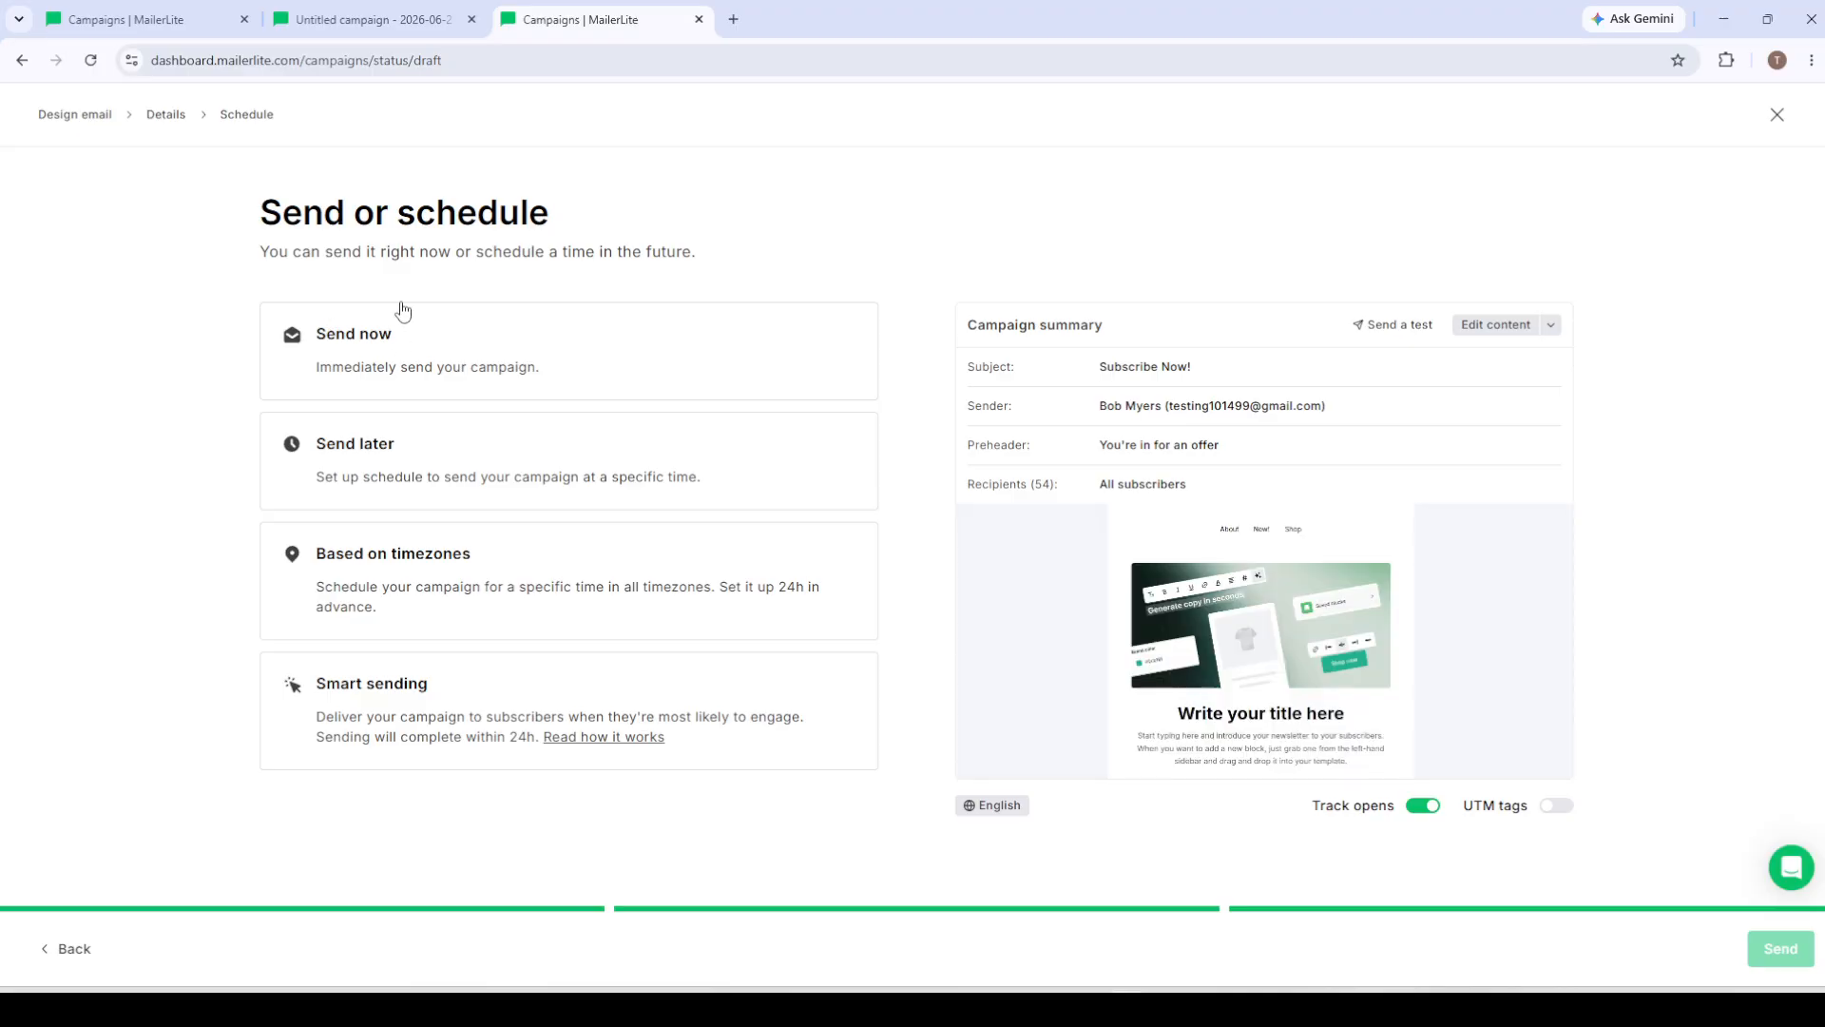
{"action": "left_click", "coordinate": [349, 360]}
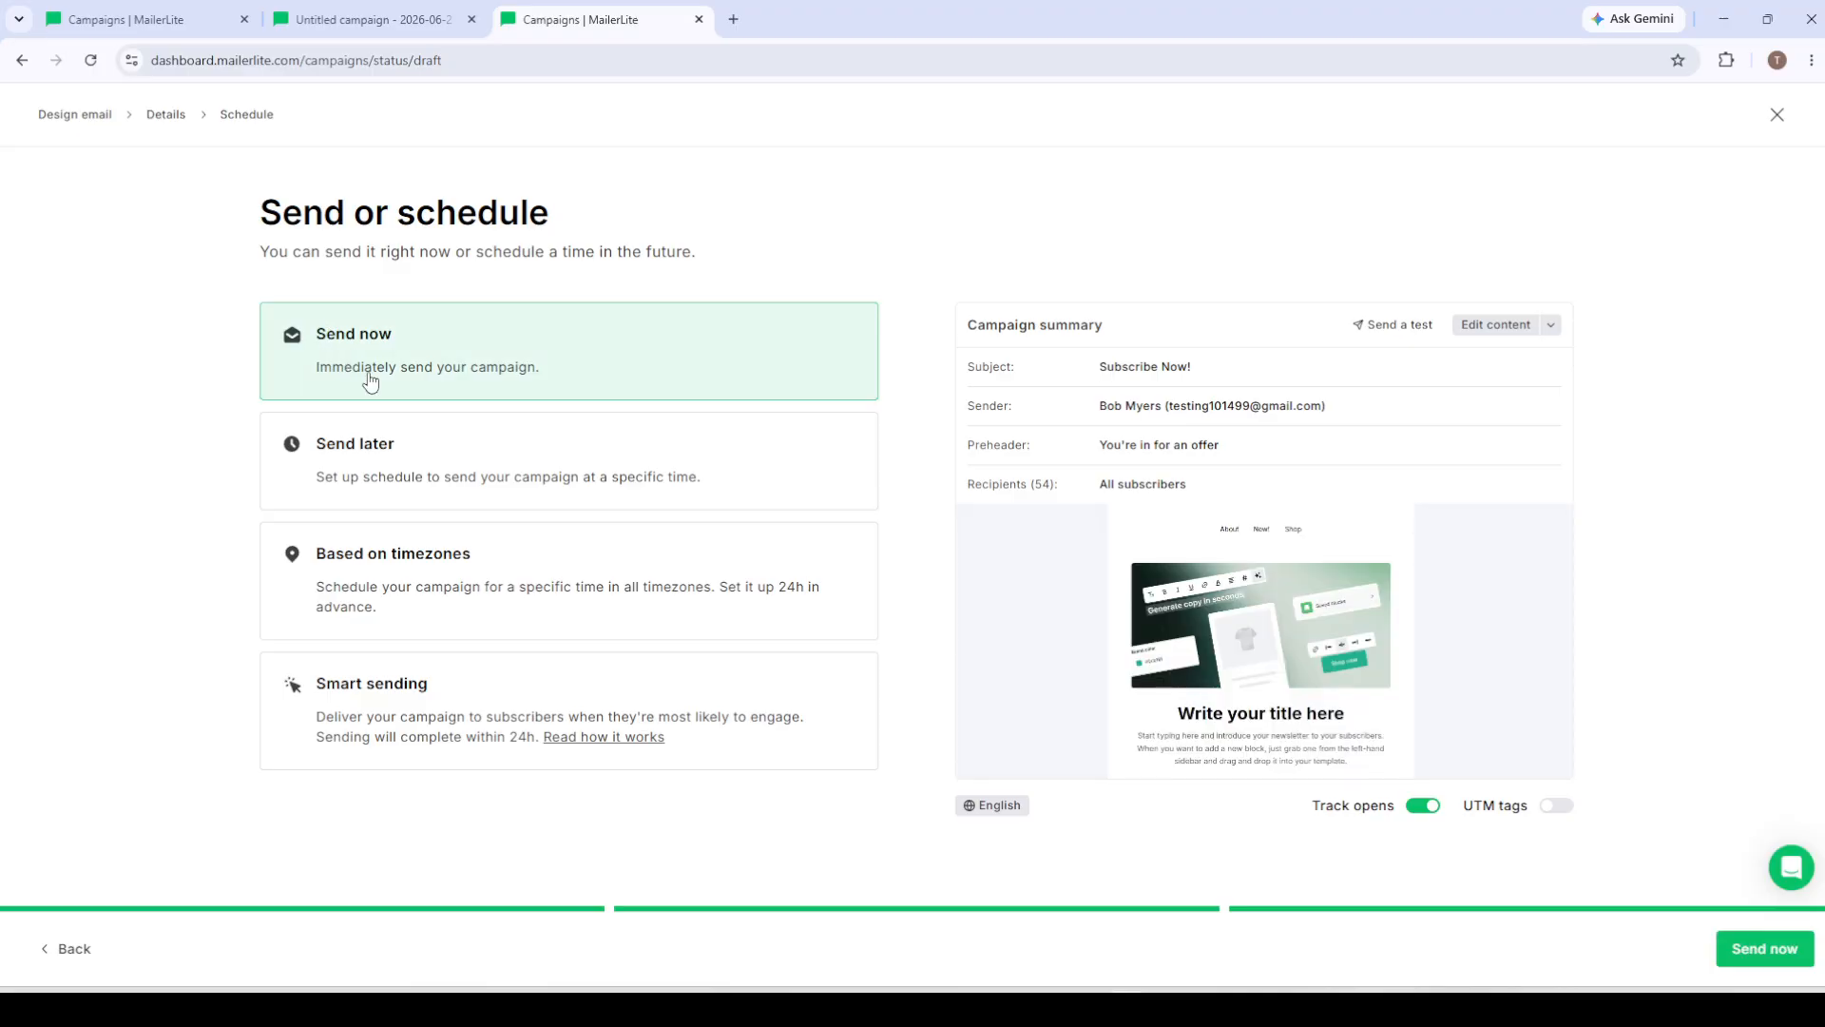
{"action": "left_click", "coordinate": [417, 447]}
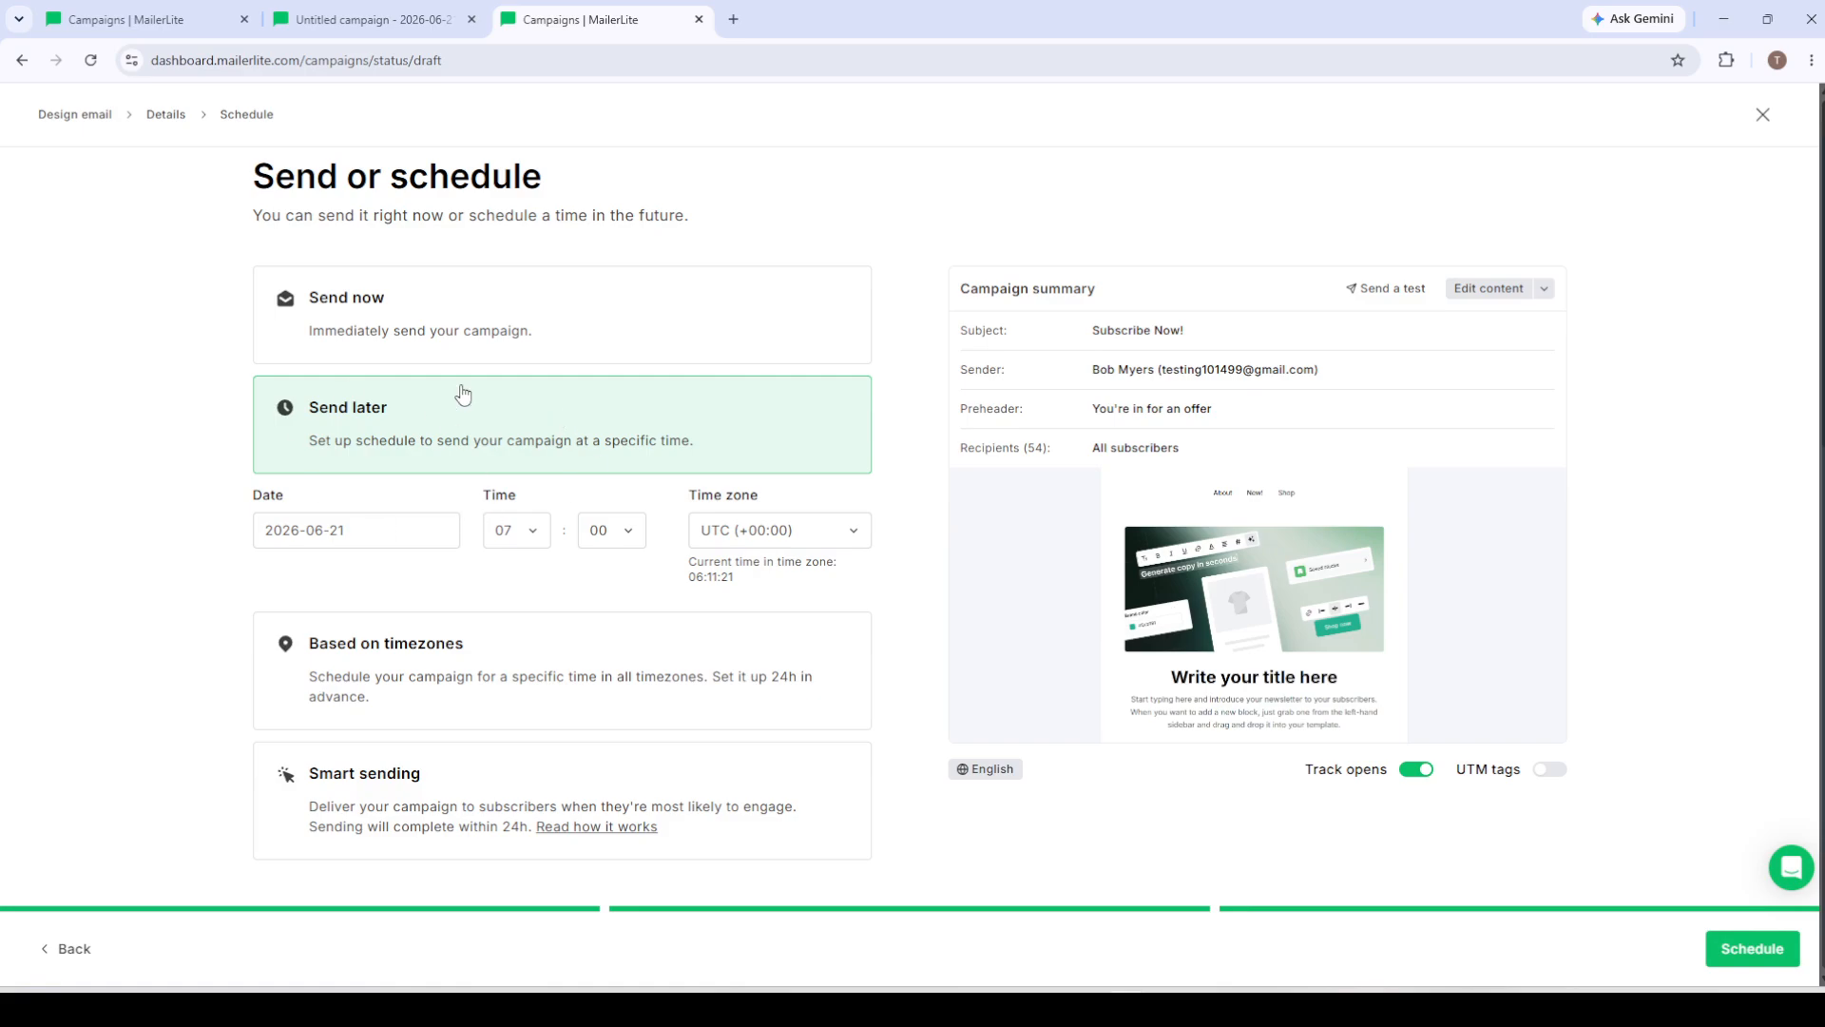